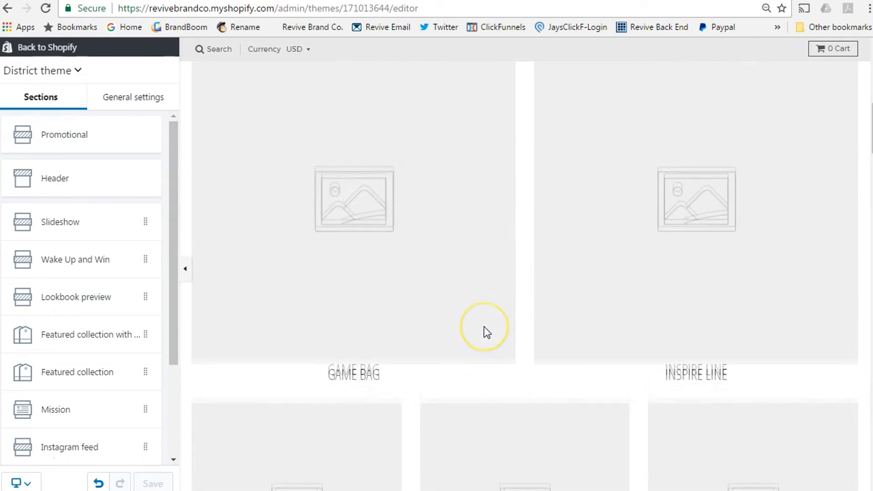
pyautogui.scroll(-15, 484, 326)
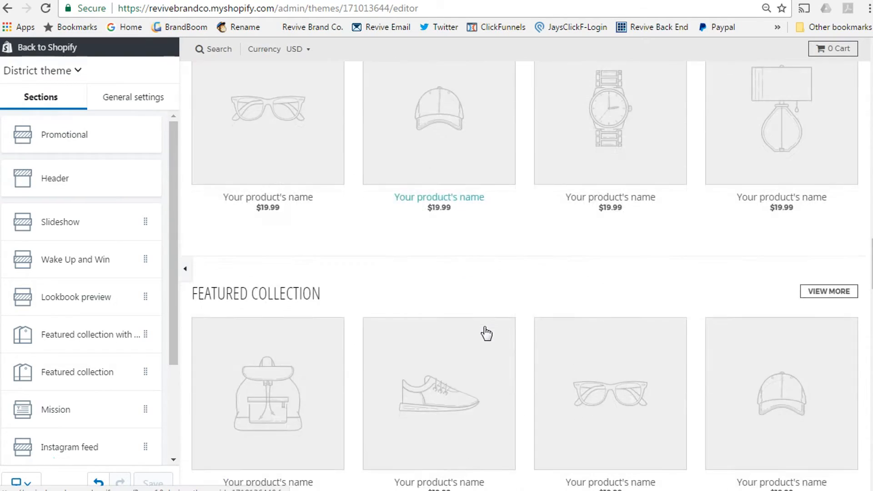
pyautogui.scroll(-7, 484, 327)
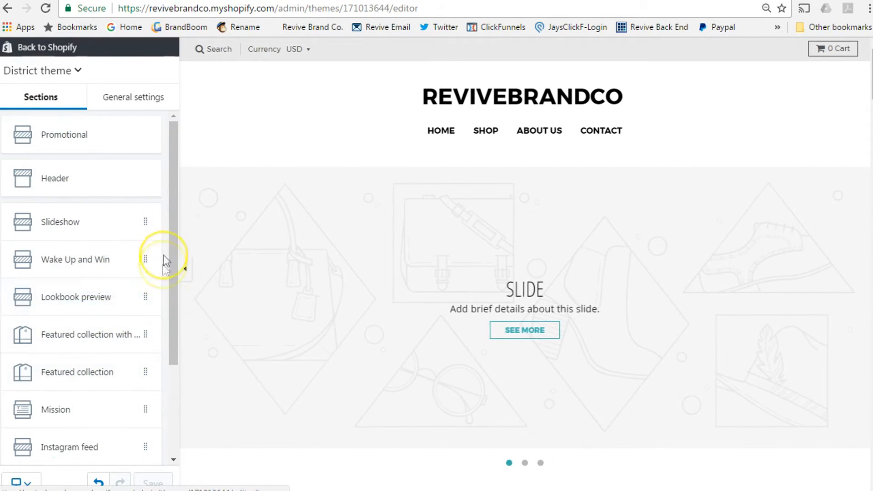
pyautogui.moveTo(171, 237); pyautogui.dragTo(166, 363)
pyautogui.scroll(-12, 604, 258)
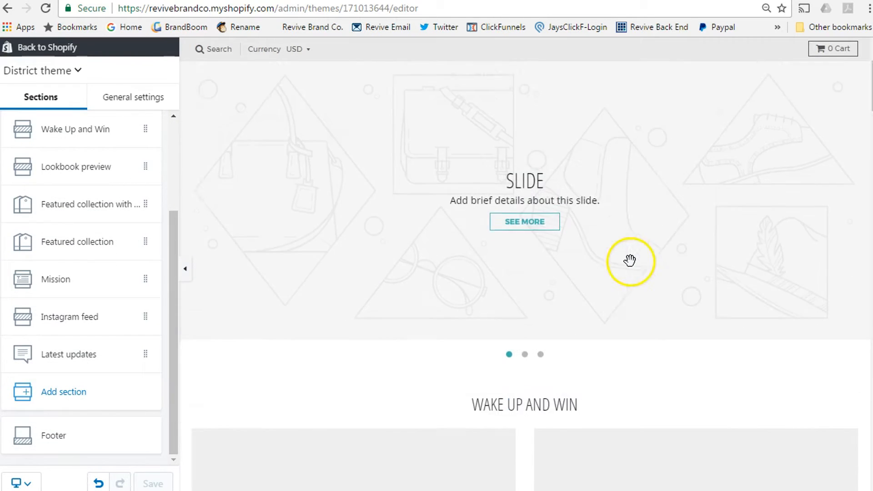
pyautogui.scroll(7, 632, 268)
pyautogui.click(538, 242)
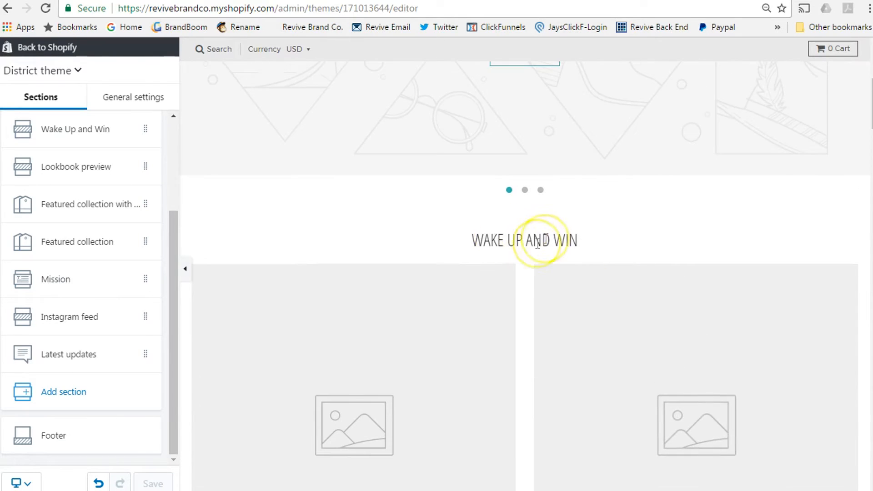
# Step: Open the Wake Up and Win section and expand its Game Bag image block's settings
pyautogui.click(88, 131)
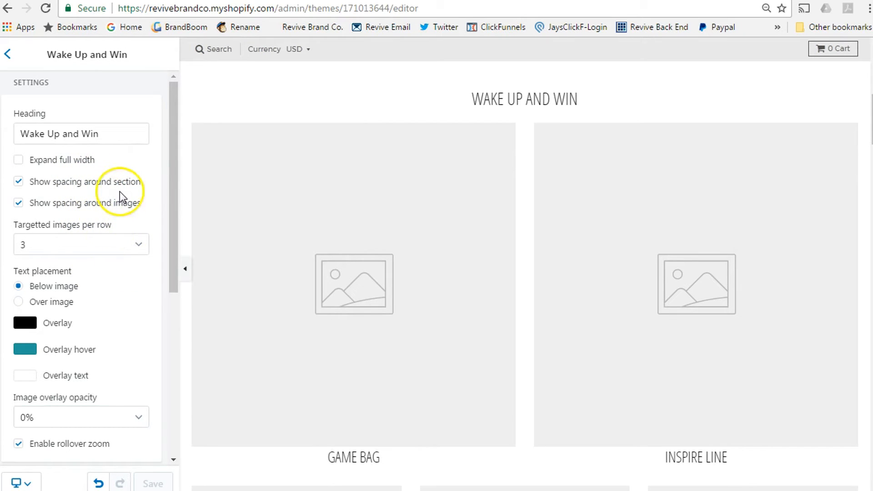
pyautogui.scroll(-2, 121, 195)
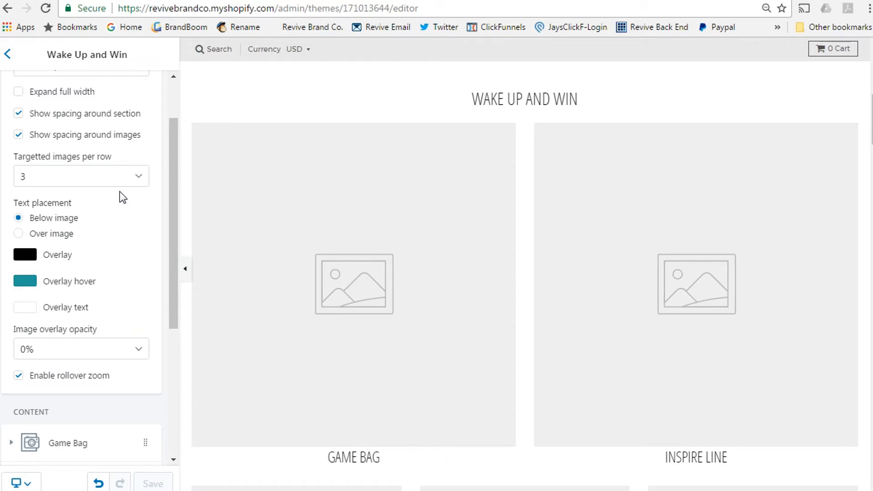
pyautogui.scroll(-3, 120, 192)
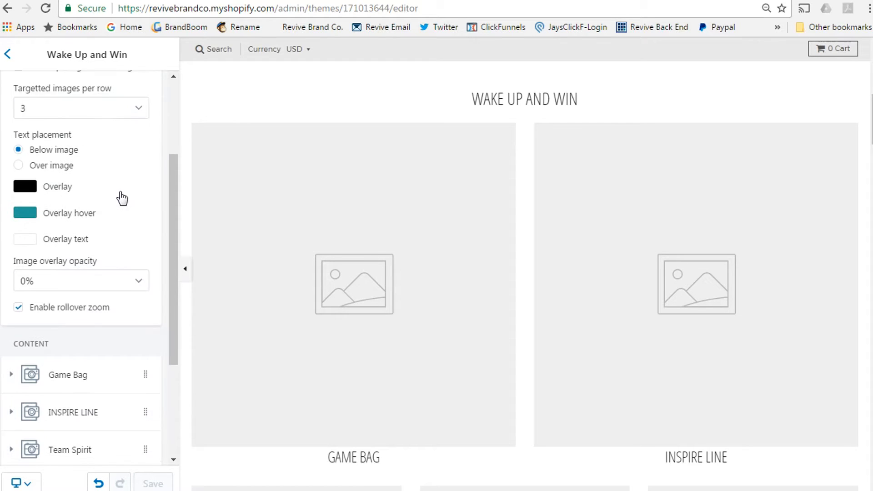
pyautogui.scroll(-2, 121, 193)
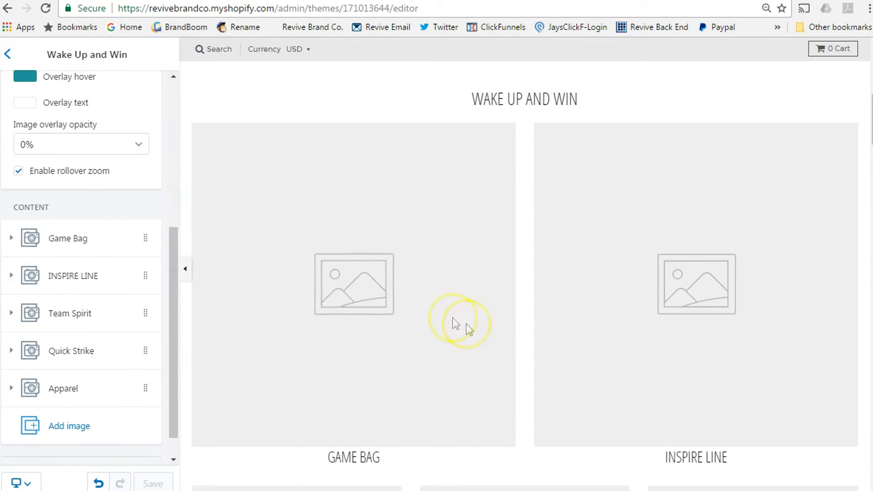
pyautogui.click(65, 239)
pyautogui.scroll(-2, 88, 324)
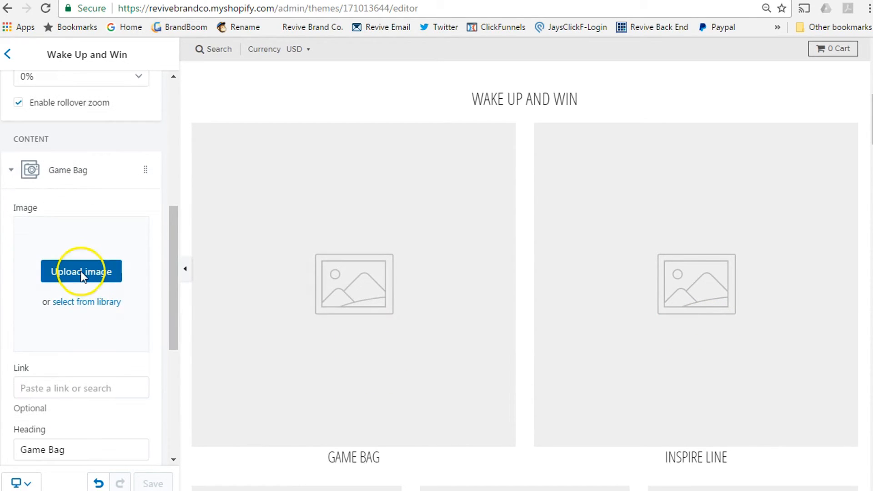
pyautogui.scroll(-2, 91, 391)
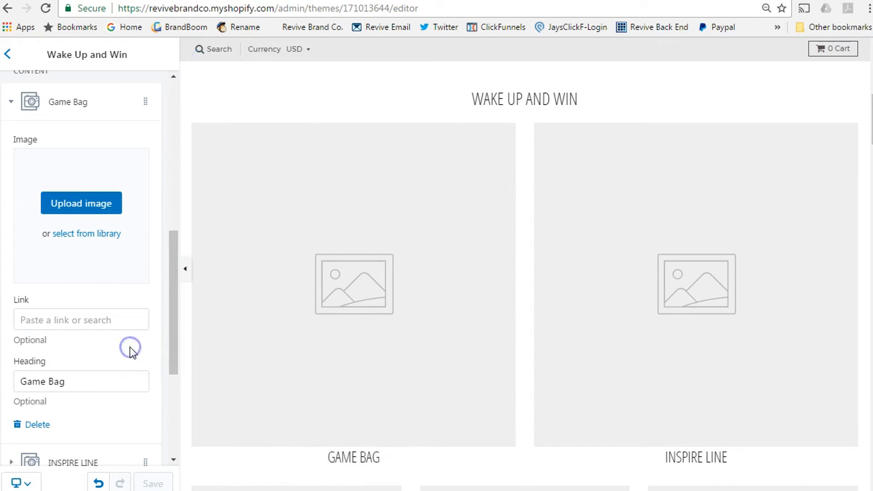
# Step: Upload the basketball team photo from the Pictures library to the Team Spirit block
pyautogui.click(86, 205)
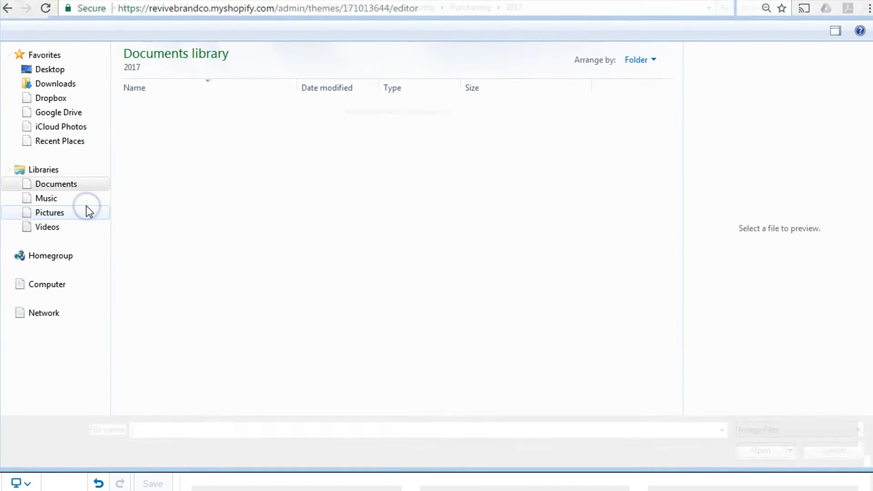
pyautogui.click(68, 213)
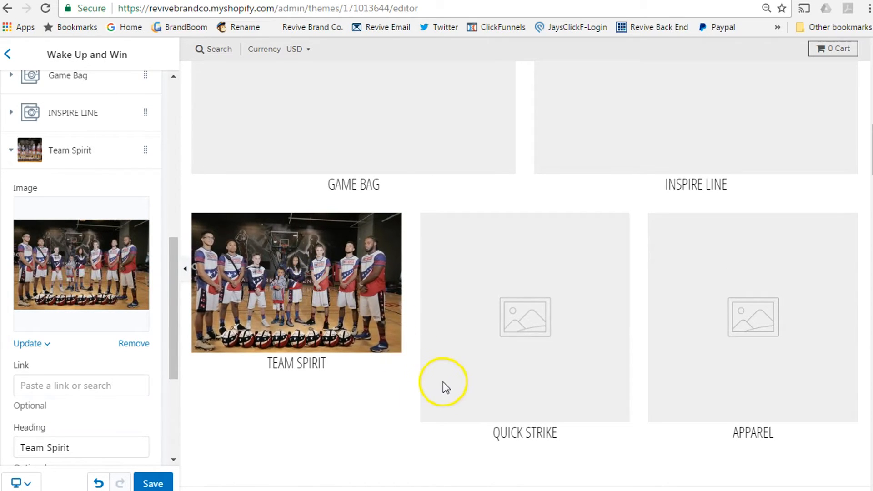
pyautogui.scroll(-5, 109, 285)
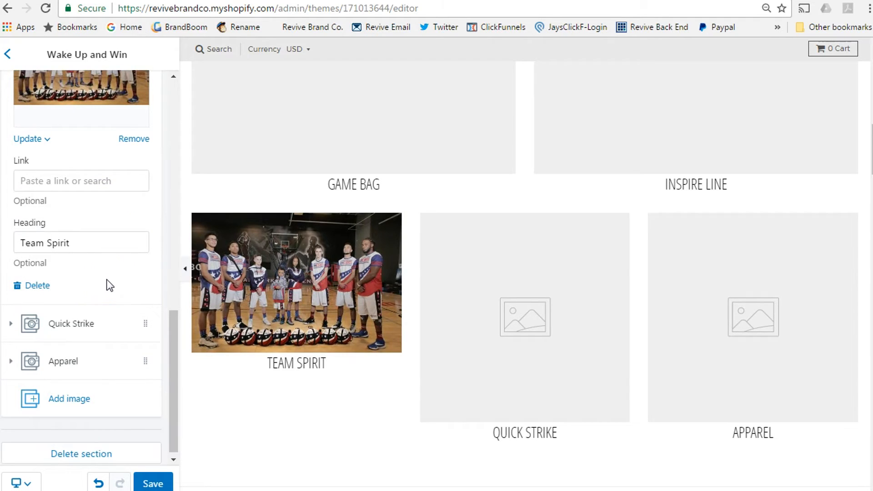
pyautogui.scroll(2, 110, 286)
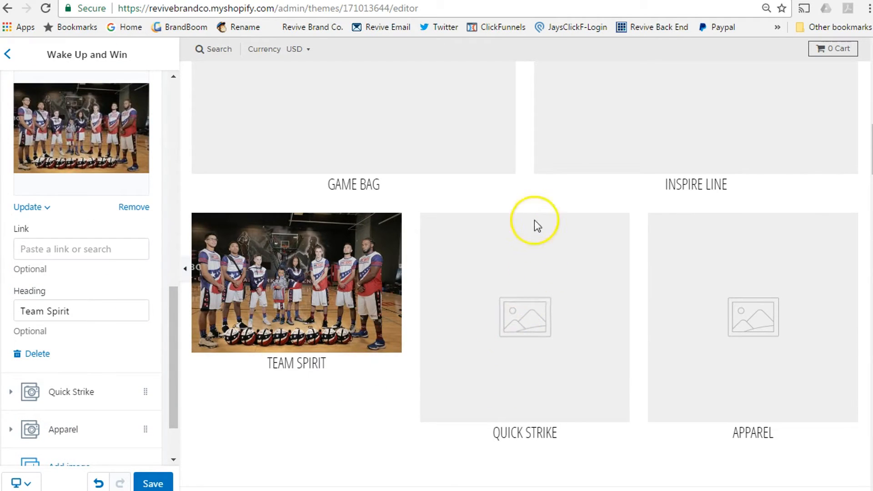
pyautogui.click(328, 275)
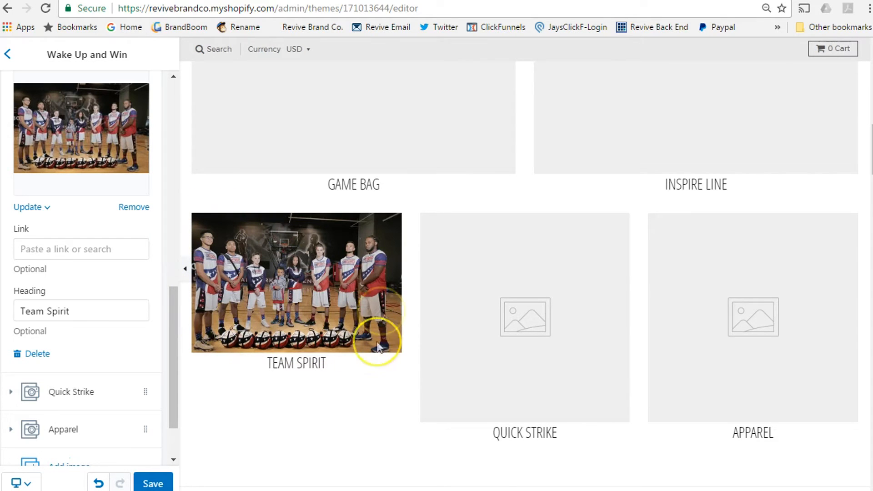
pyautogui.click(318, 284)
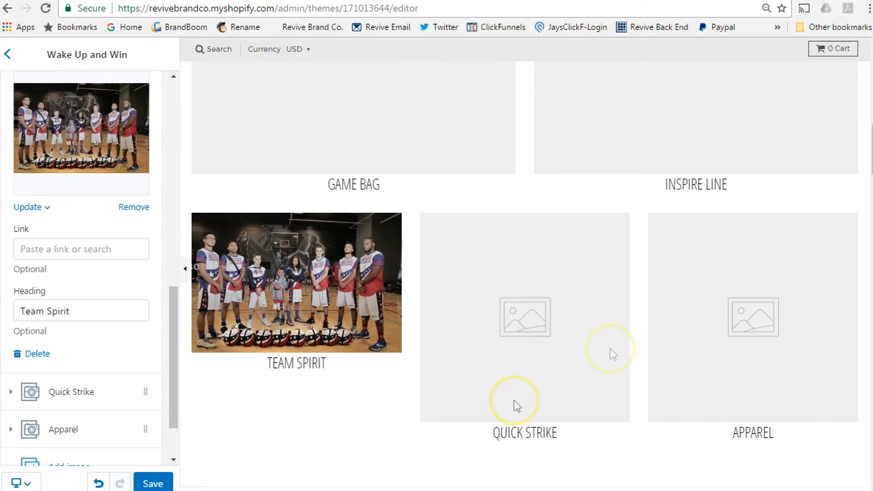
pyautogui.scroll(8, 421, 336)
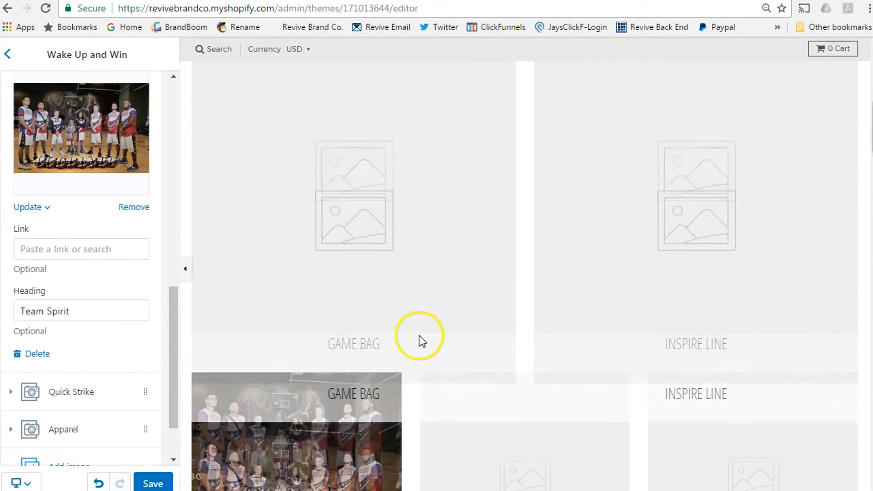
pyautogui.scroll(-5, 423, 335)
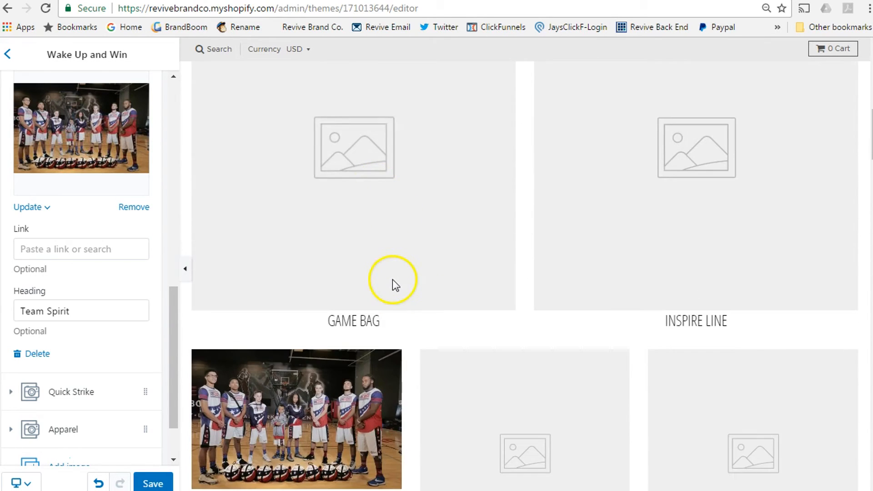
pyautogui.scroll(2, 392, 280)
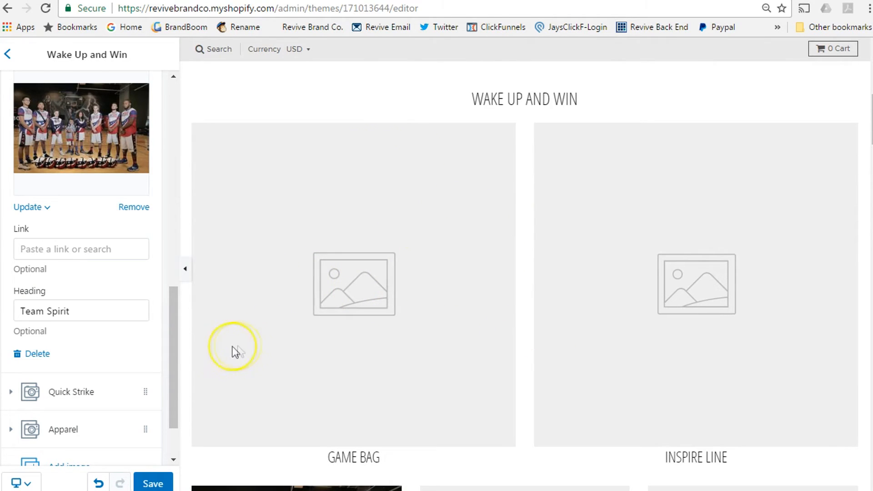
pyautogui.moveTo(173, 336)
pyautogui.mouseDown()
pyautogui.moveTo(170, 379)
pyautogui.moveTo(179, 223)
pyautogui.moveTo(175, 339)
pyautogui.mouseUp()
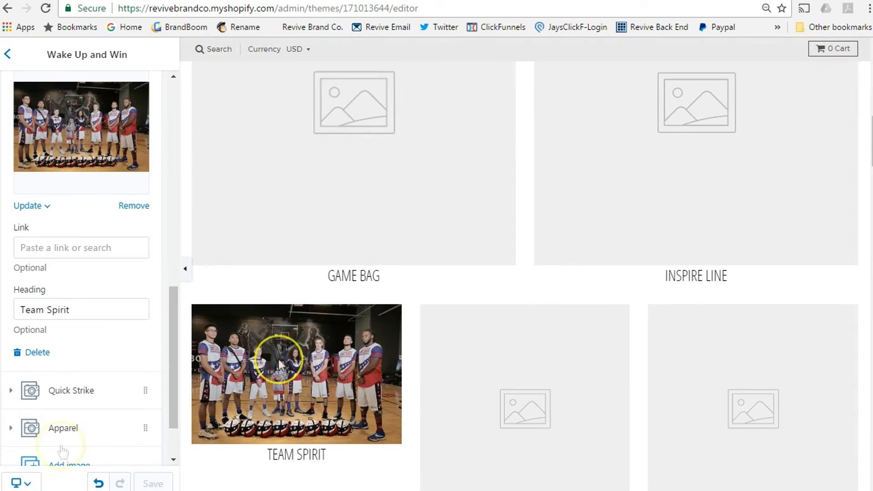
# Step: Preview the store on a small mobile screen and scroll through the homepage
pyautogui.click(21, 482)
pyautogui.click(61, 440)
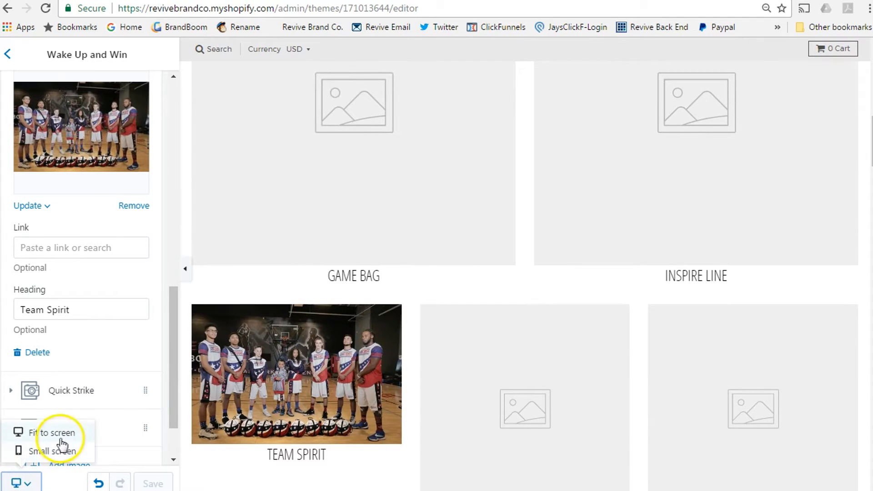
pyautogui.click(66, 451)
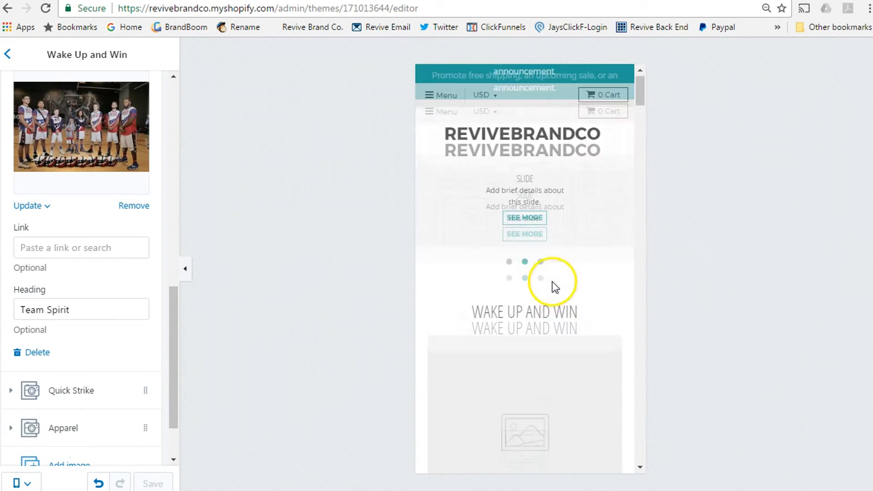
pyautogui.scroll(-7, 591, 232)
pyautogui.scroll(6, 591, 233)
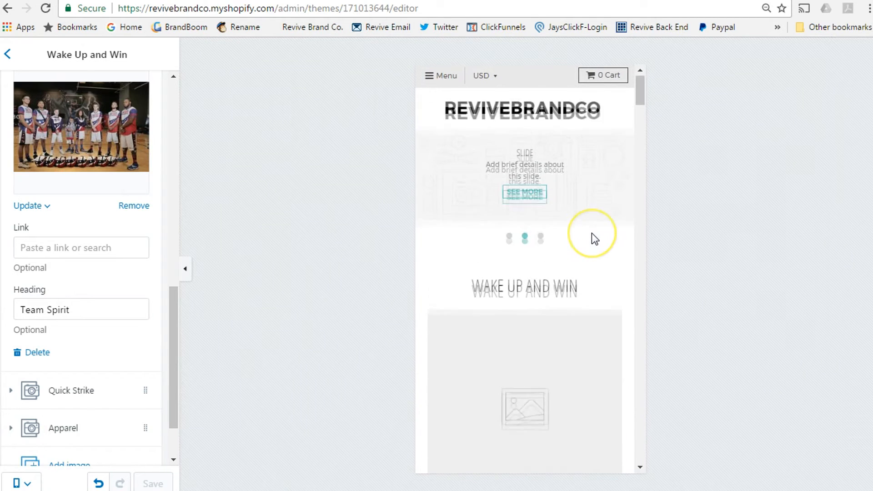
pyautogui.scroll(-7, 591, 233)
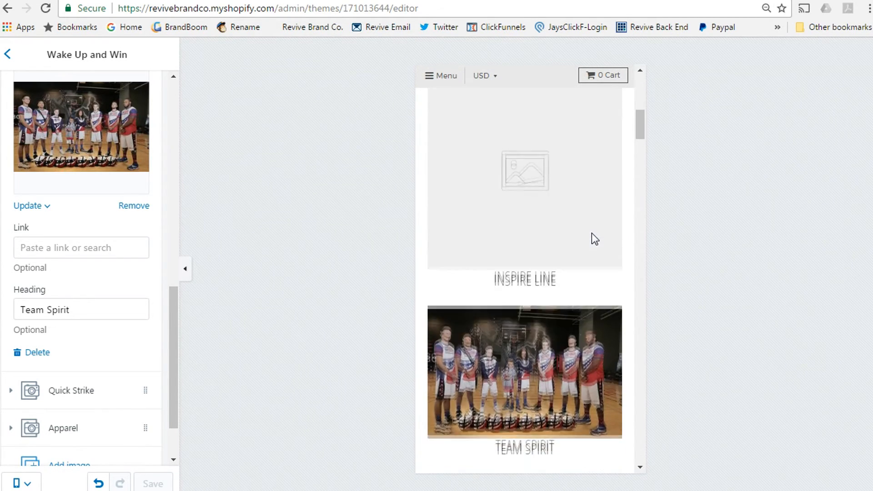
pyautogui.scroll(-2, 591, 233)
pyautogui.scroll(2, 591, 233)
pyautogui.click(574, 225)
pyautogui.scroll(8, 535, 240)
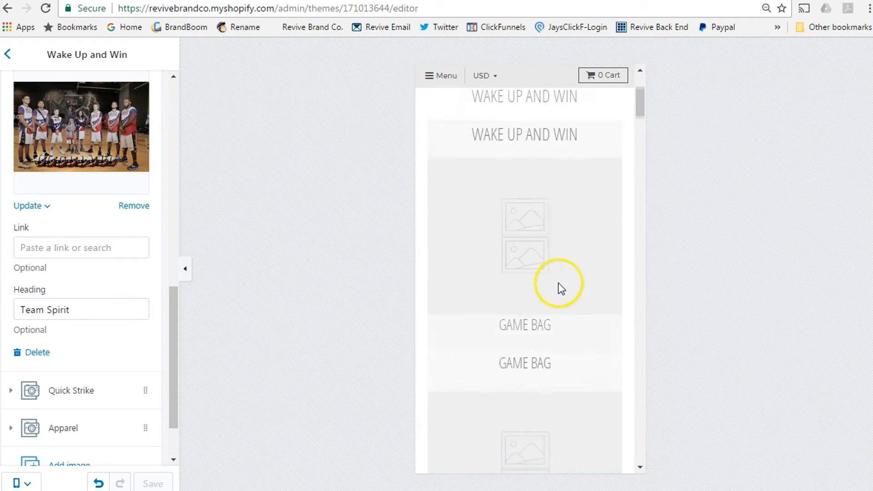
pyautogui.scroll(-10, 560, 286)
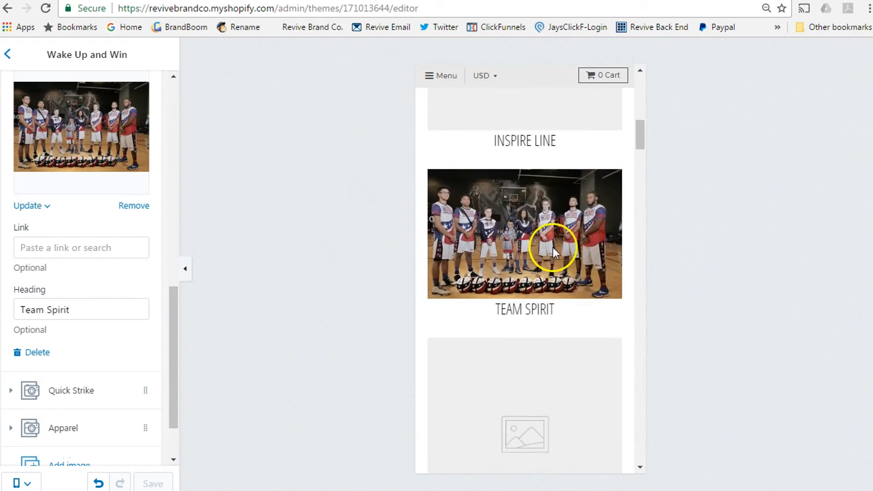
pyautogui.scroll(4, 556, 227)
pyautogui.scroll(-8, 585, 337)
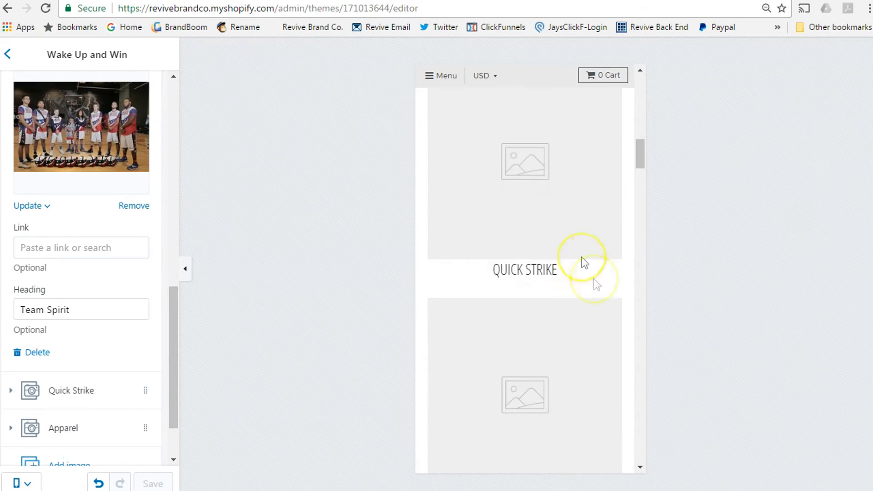
pyautogui.scroll(-15, 578, 266)
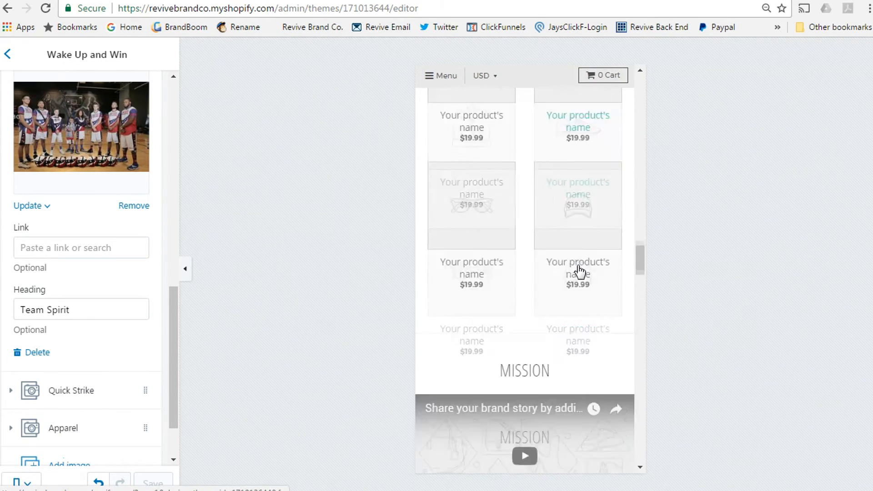
# Step: Switch the store preview back to full desktop width with Fit to screen
pyautogui.click(21, 482)
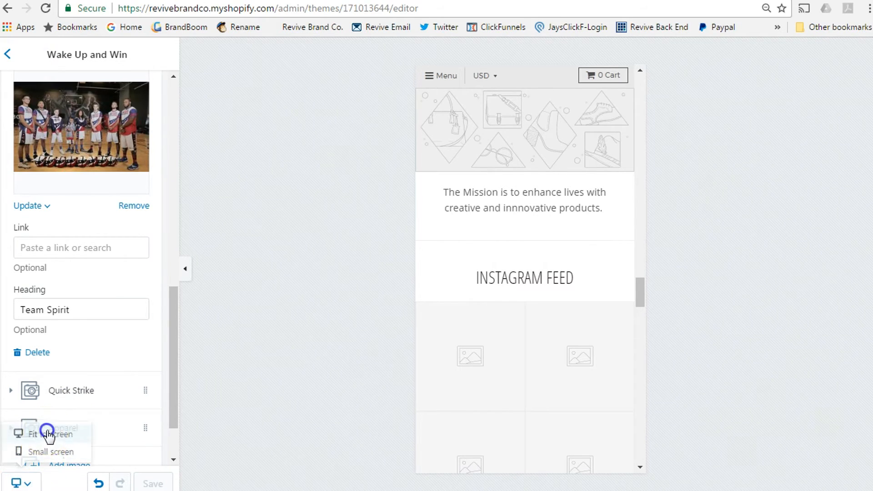
pyautogui.click(46, 434)
pyautogui.scroll(20, 451, 375)
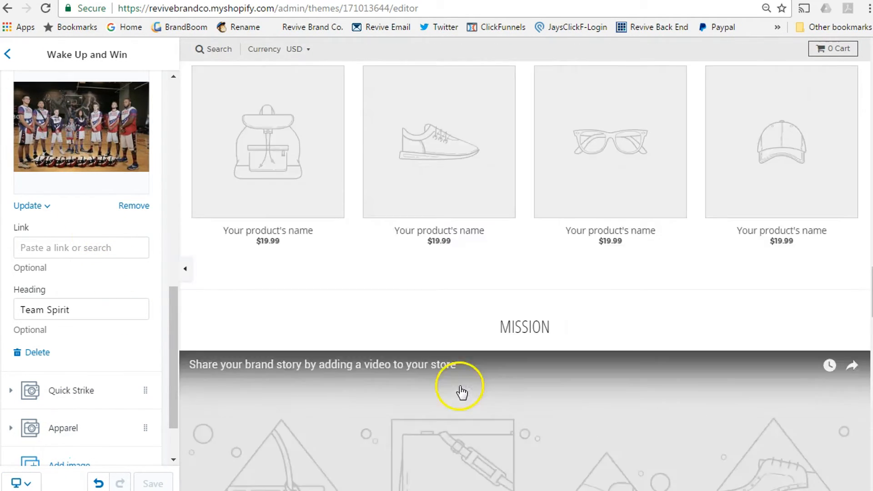
# Step: Leave the slide settings and return to the homepage Sections list
pyautogui.scroll(9, 459, 386)
pyautogui.scroll(-2, 460, 387)
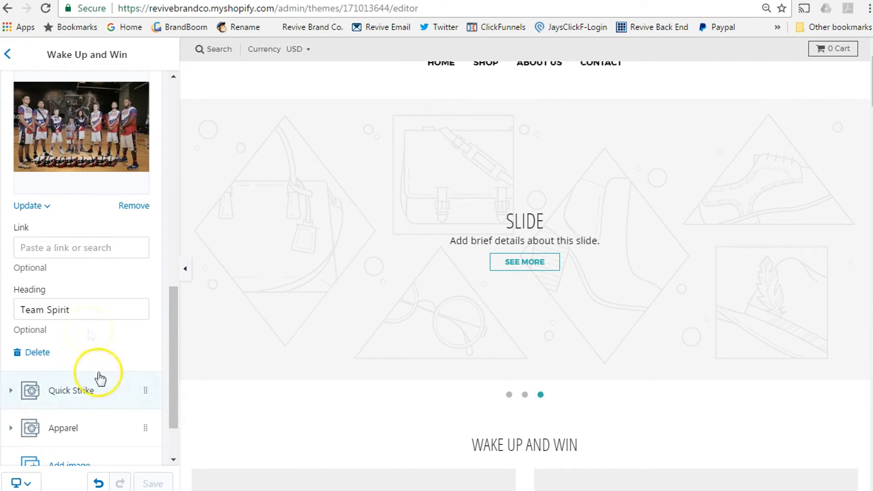
pyautogui.click(12, 54)
pyautogui.click(78, 103)
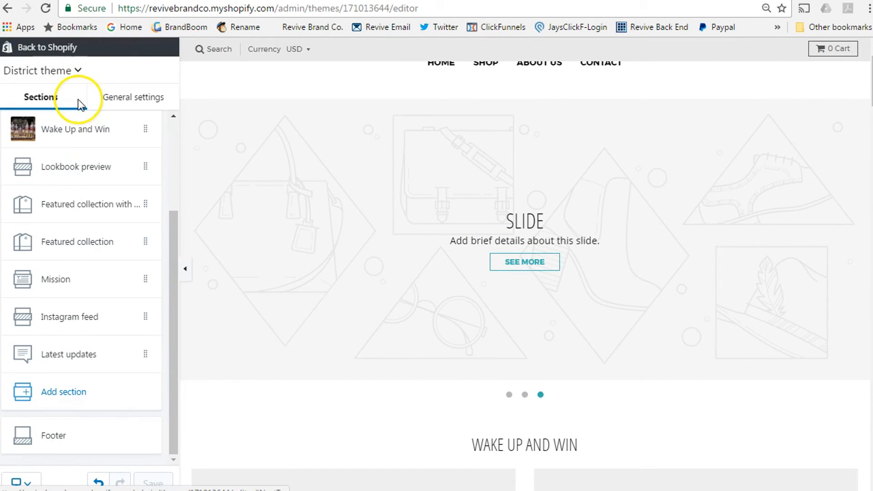
# Step: Drag the Mission section down below Instagram feed and Latest updates
pyautogui.scroll(3, 116, 305)
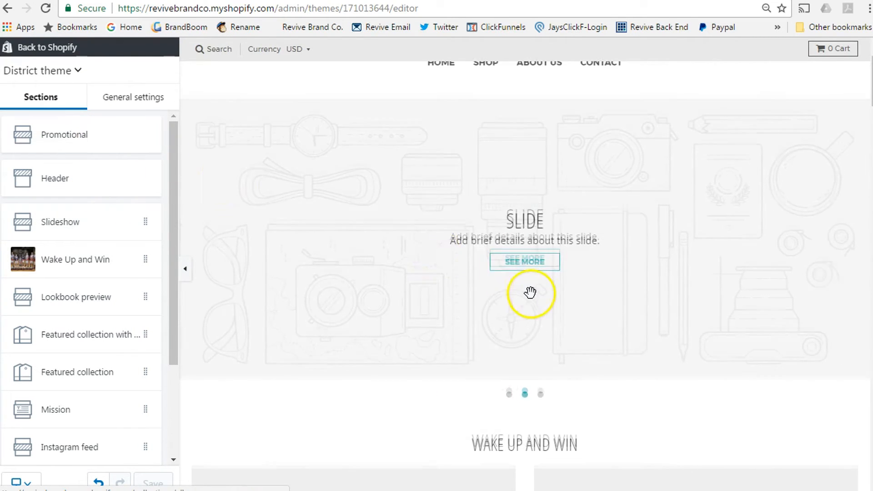
pyautogui.scroll(-5, 532, 295)
pyautogui.scroll(-8, 531, 294)
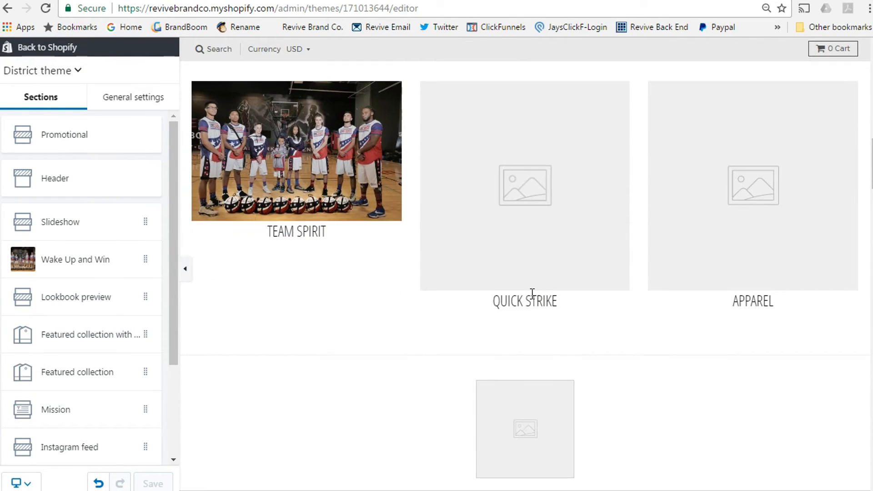
pyautogui.scroll(-4, 542, 306)
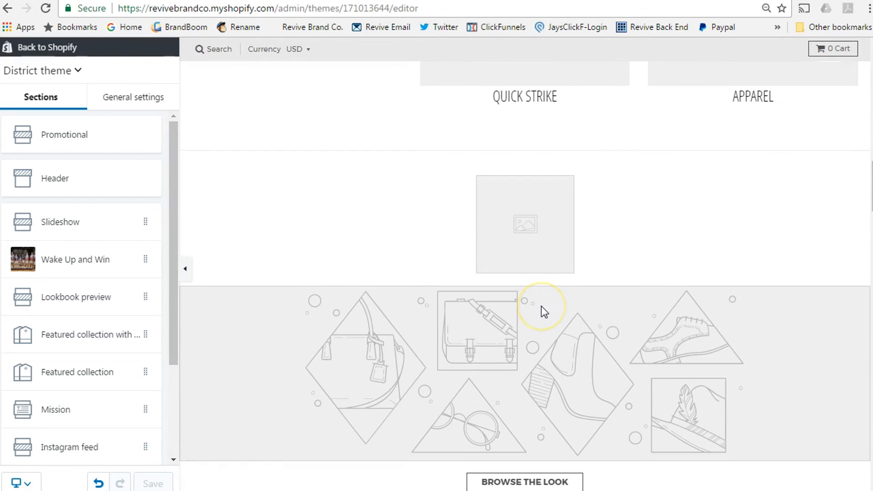
pyautogui.scroll(-4, 541, 306)
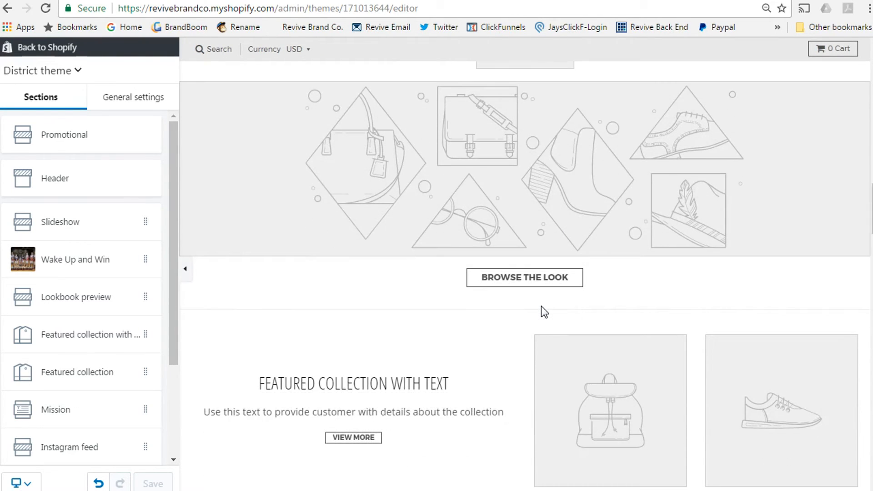
pyautogui.scroll(-3, 541, 306)
pyautogui.scroll(-3, 542, 309)
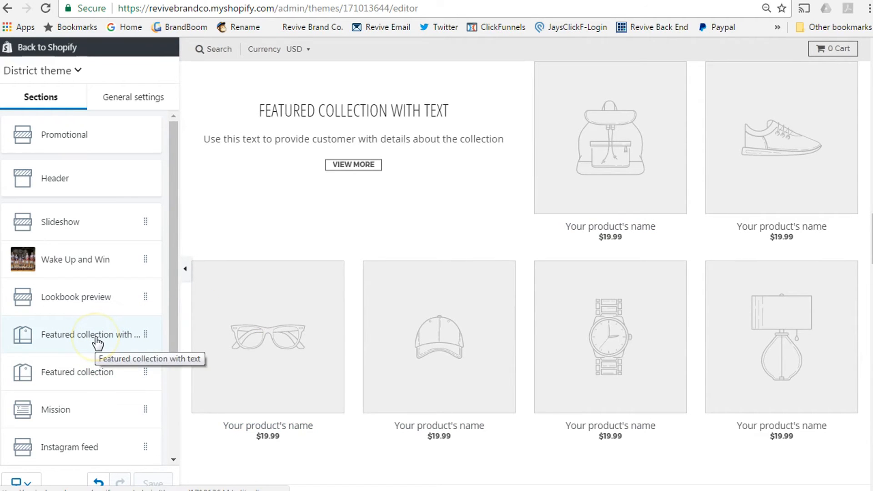
pyautogui.scroll(-10, 452, 347)
pyautogui.scroll(-3, 452, 346)
pyautogui.scroll(3, 521, 228)
pyautogui.scroll(-7, 571, 308)
pyautogui.scroll(-10, 571, 309)
pyautogui.scroll(15, 567, 250)
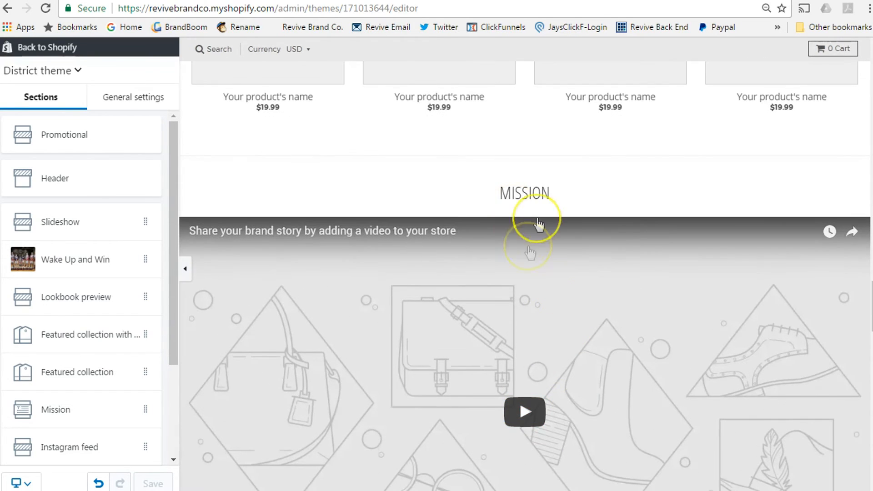
pyautogui.moveTo(174, 288); pyautogui.dragTo(179, 386)
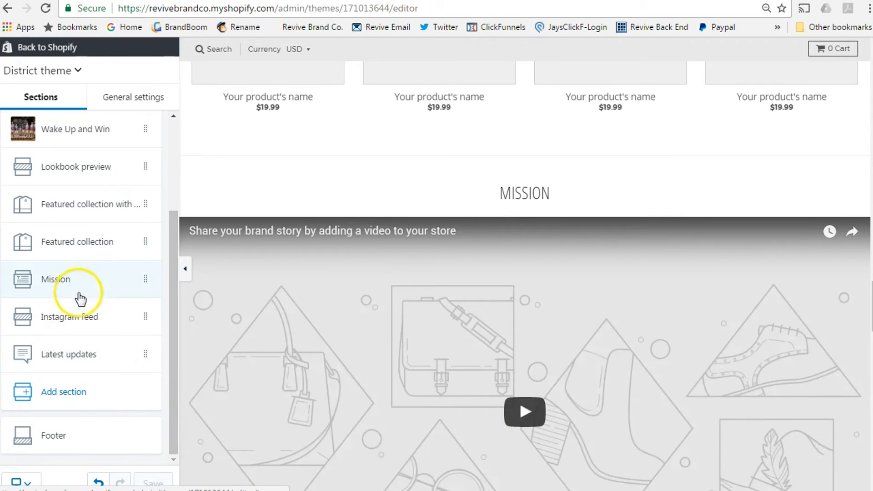
pyautogui.moveTo(122, 280); pyautogui.dragTo(121, 349)
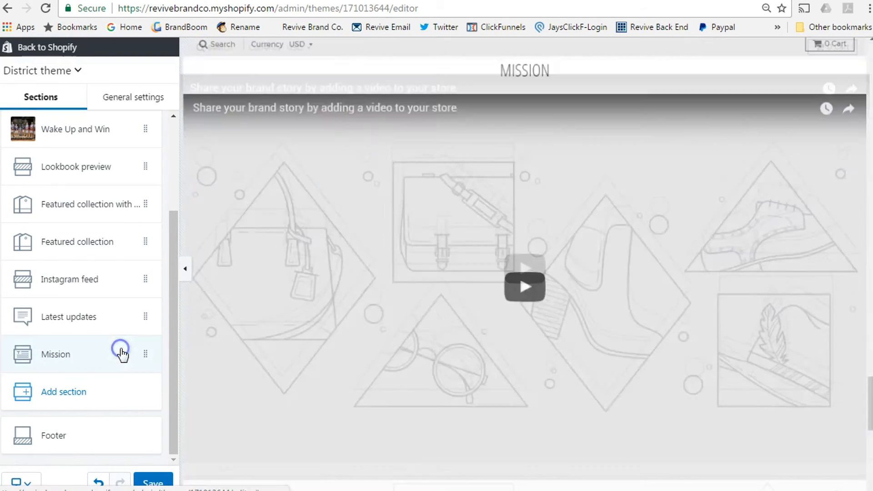
# Step: Undo the move so Mission returns after Featured collection
pyautogui.scroll(-5, 577, 353)
pyautogui.scroll(10, 609, 384)
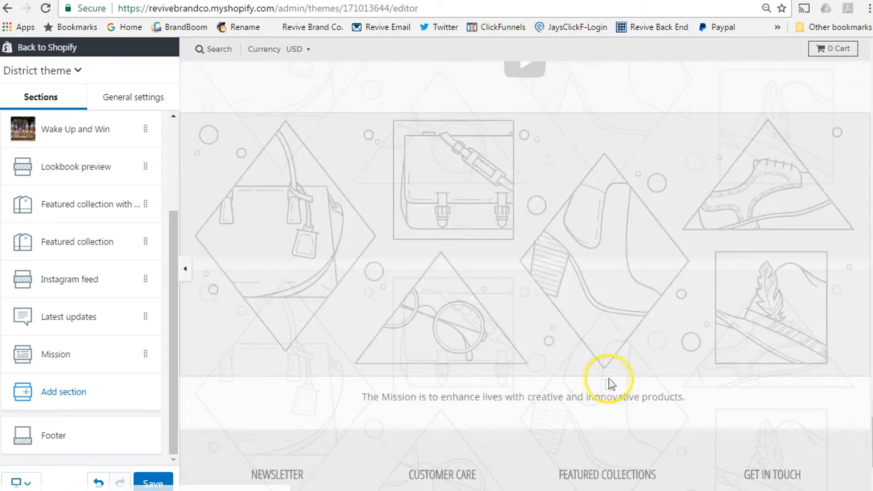
pyautogui.scroll(2, 610, 389)
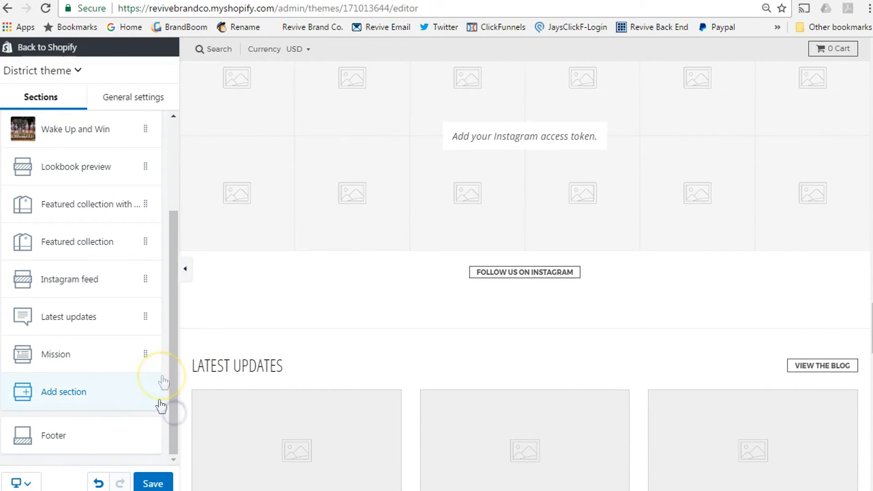
pyautogui.click(101, 483)
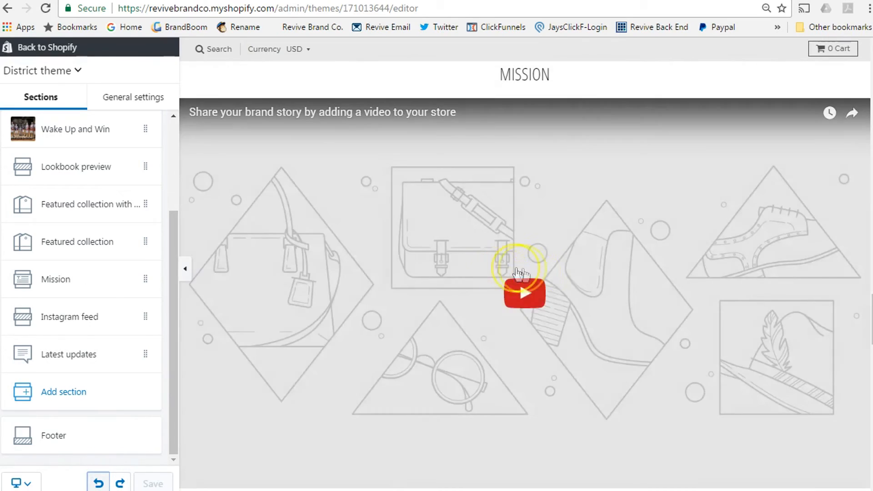
# Step: Review the preview and open the Footer section's settings
pyautogui.scroll(10, 564, 295)
pyautogui.scroll(-15, 571, 297)
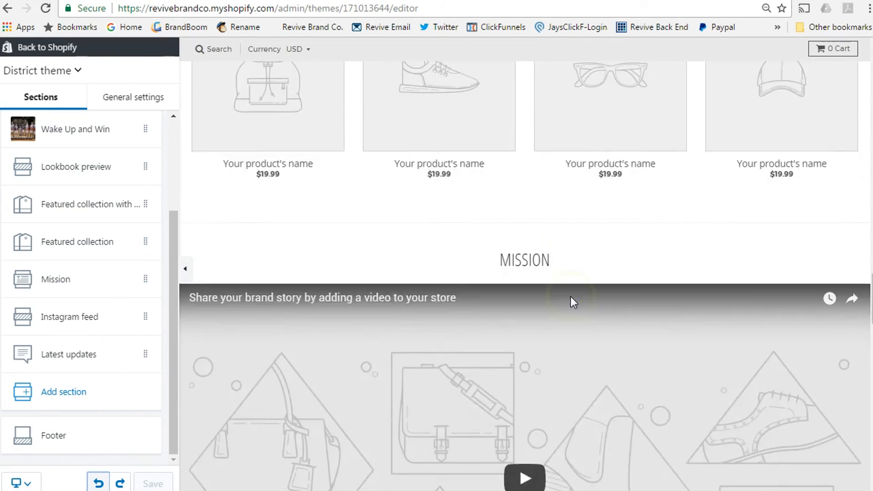
pyautogui.scroll(-12, 571, 301)
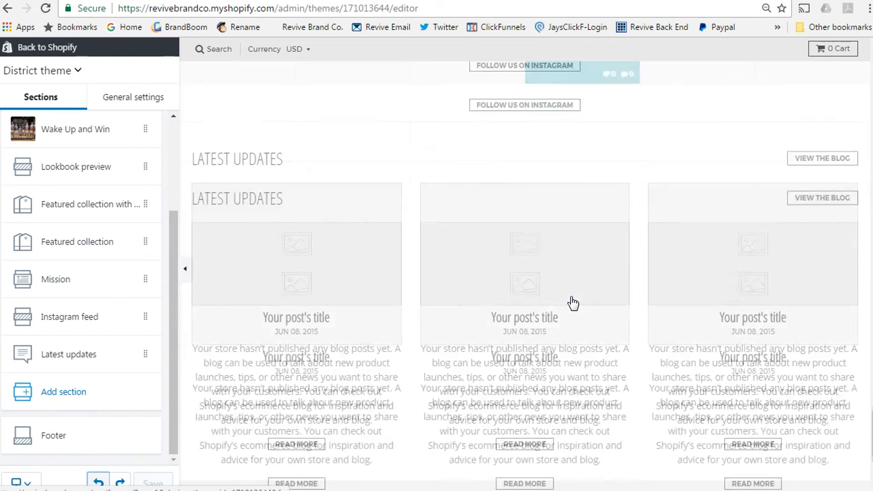
pyautogui.scroll(6, 571, 273)
pyautogui.click(410, 230)
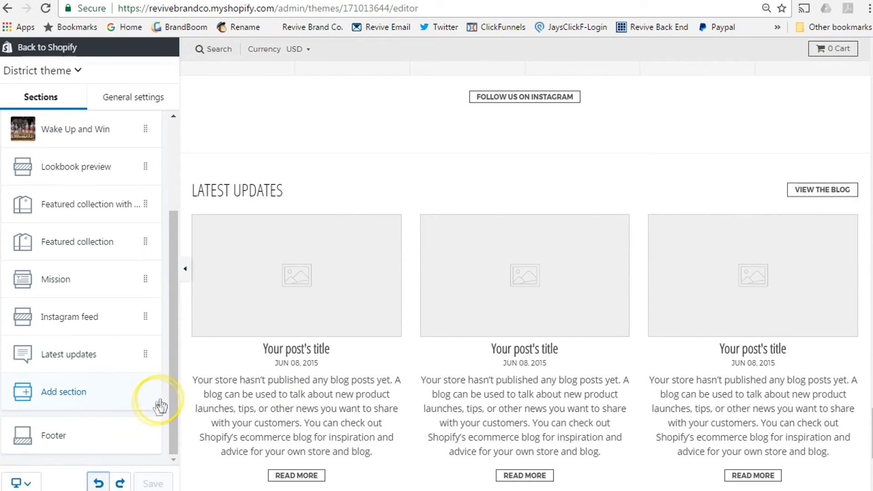
pyautogui.click(105, 441)
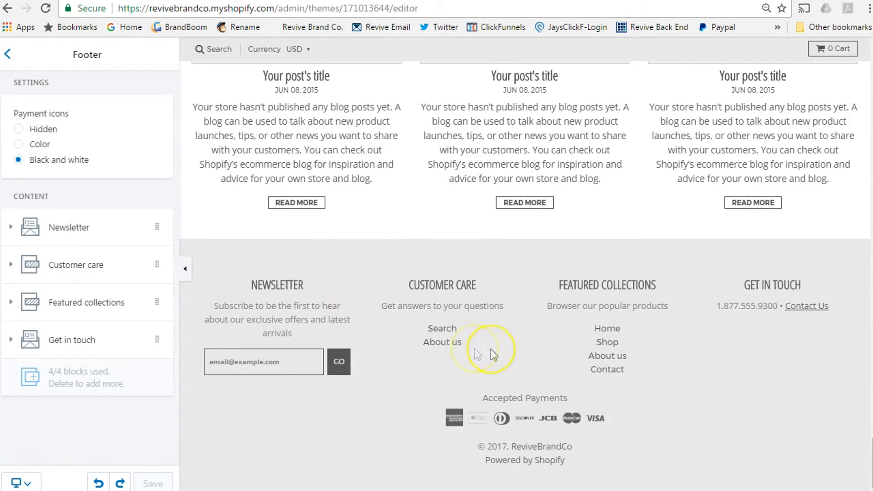
# Step: Expand the Newsletter, Customer care and Featured collections footer blocks
pyautogui.click(104, 232)
pyautogui.scroll(-2, 100, 273)
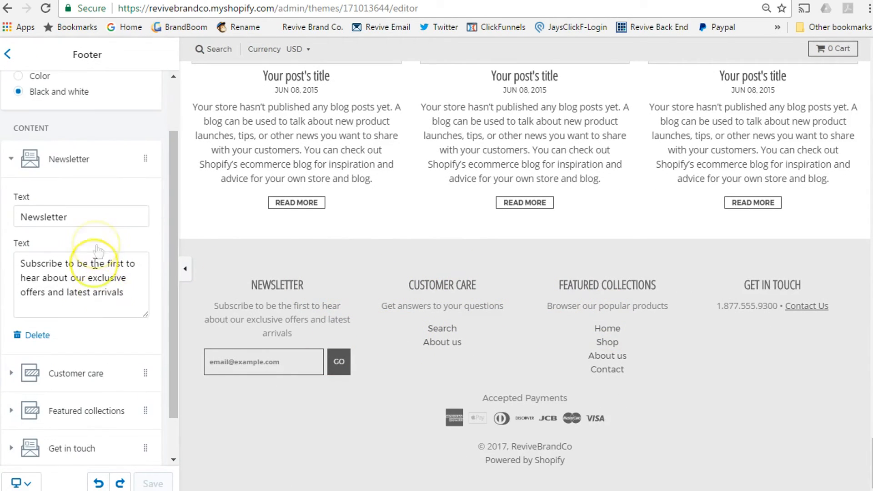
pyautogui.scroll(-1, 105, 305)
pyautogui.click(94, 331)
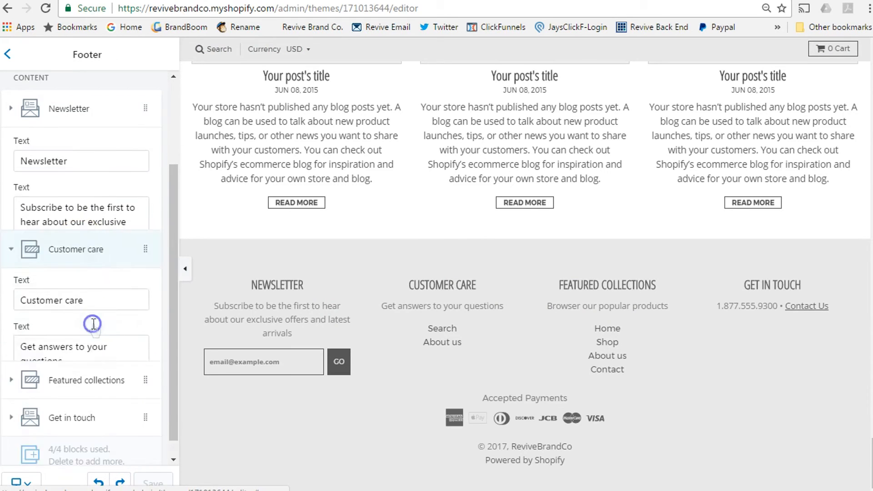
pyautogui.scroll(-1, 107, 345)
pyautogui.click(107, 361)
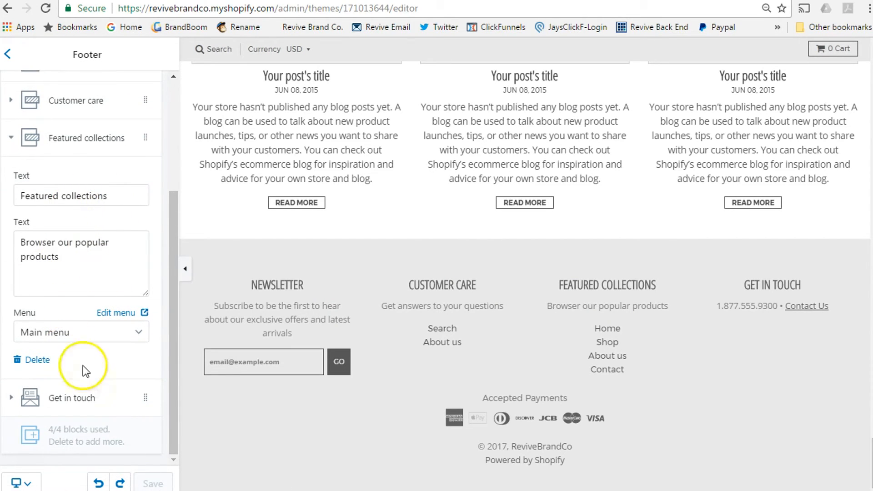
# Step: Return to the Sections list and open Add section below Latest updates
pyautogui.click(8, 53)
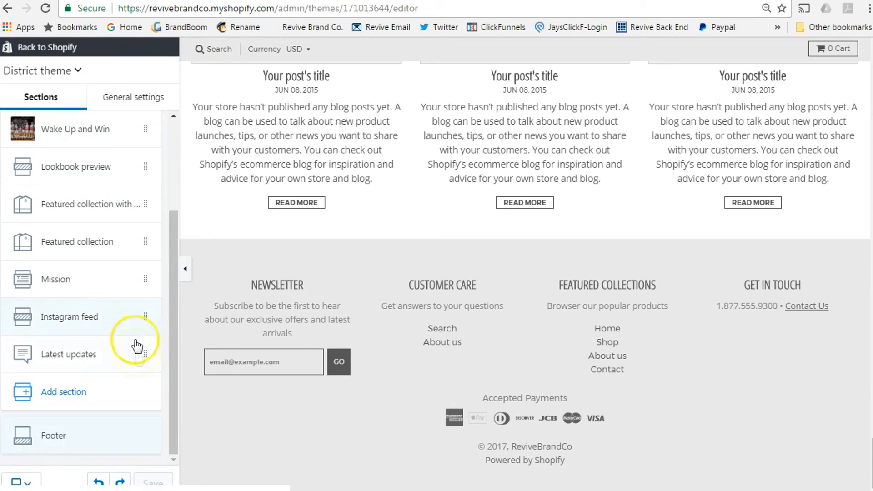
pyautogui.scroll(10, 503, 330)
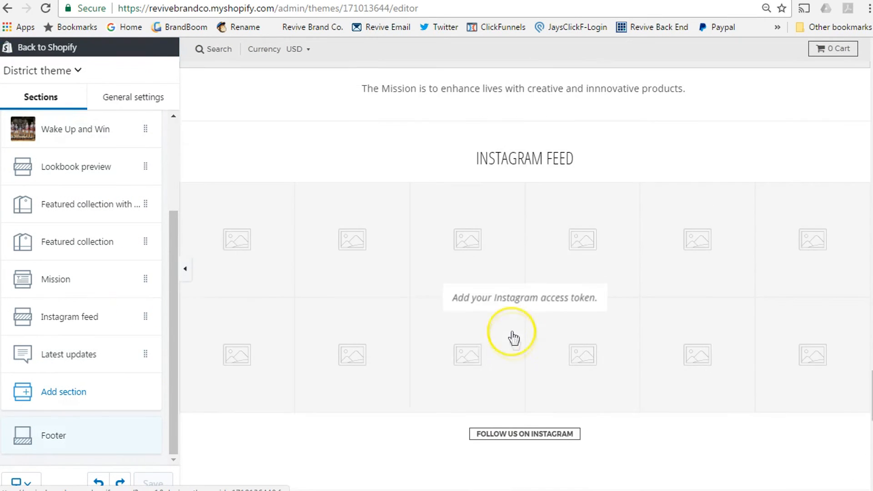
pyautogui.scroll(7, 515, 342)
pyautogui.scroll(-7, 516, 345)
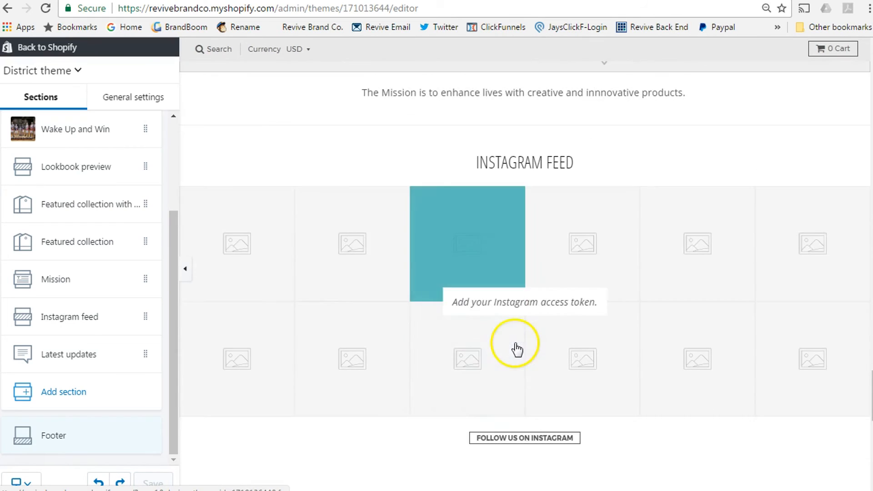
pyautogui.scroll(-7, 517, 349)
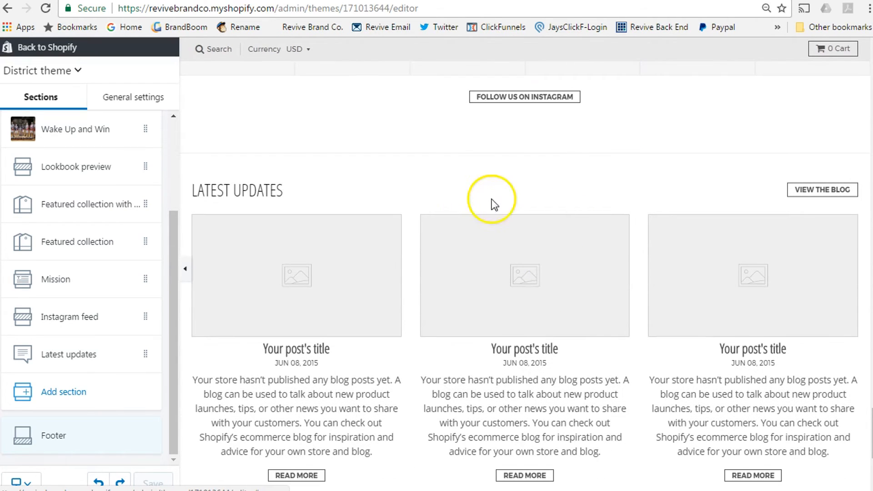
pyautogui.click(72, 392)
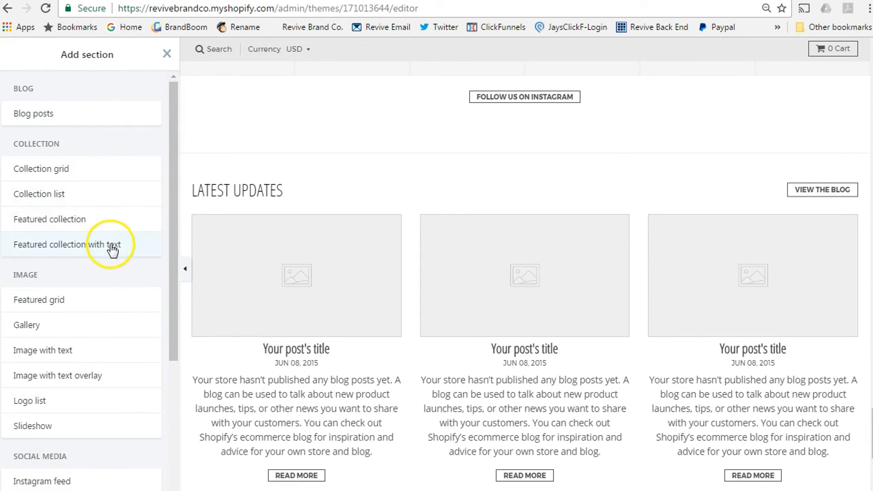
# Step: Add a Slideshow section from the Image group of the section list
pyautogui.scroll(-1, 110, 248)
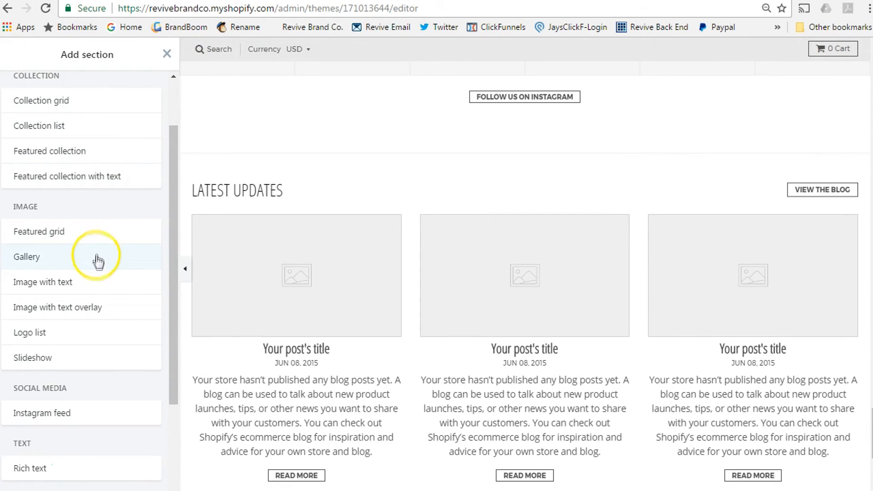
pyautogui.scroll(-1, 103, 282)
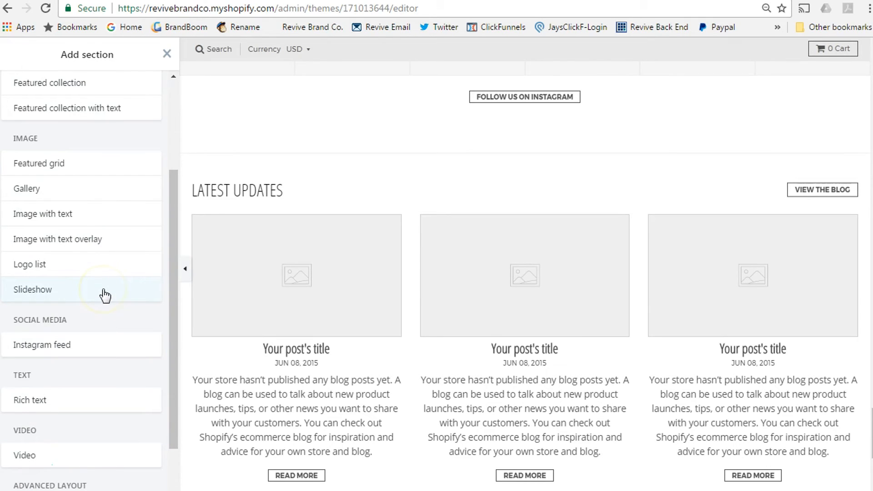
pyautogui.scroll(-1, 105, 296)
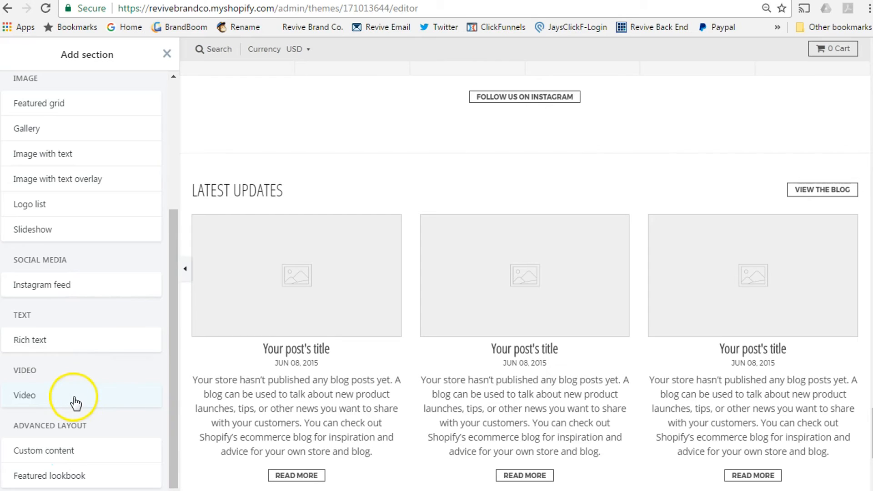
pyautogui.click(70, 230)
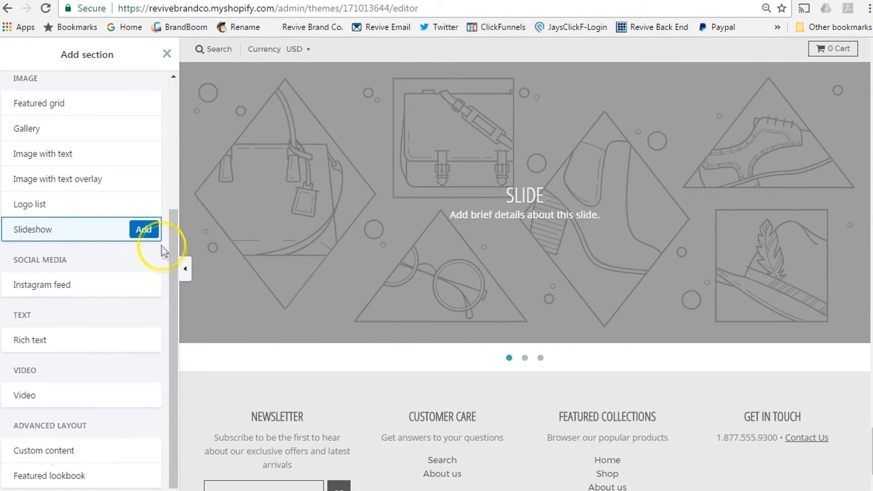
pyautogui.click(143, 229)
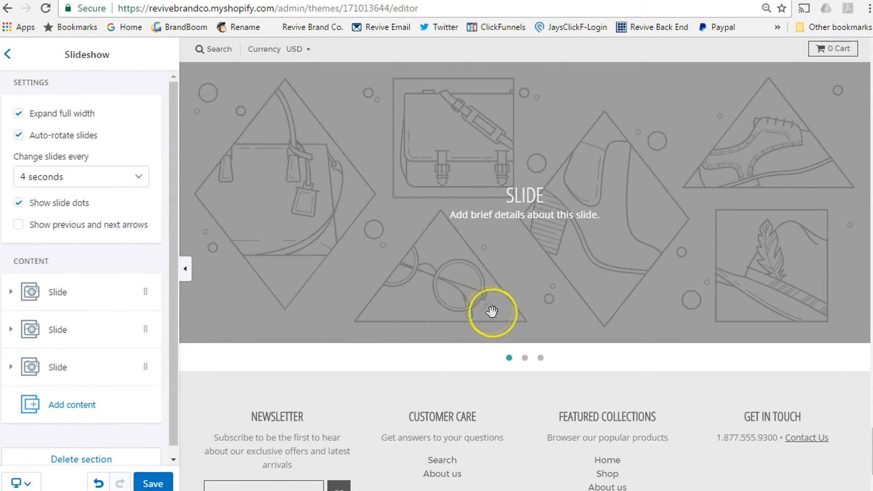
# Step: Scroll the preview up to the store header and save the homepage changes
pyautogui.scroll(10, 489, 310)
pyautogui.scroll(-9, 505, 361)
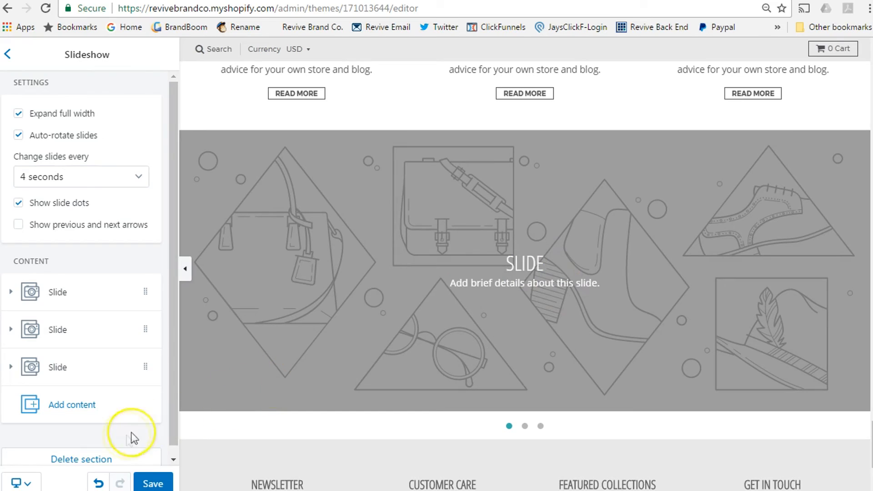
pyautogui.scroll(3, 615, 356)
pyautogui.scroll(10, 633, 400)
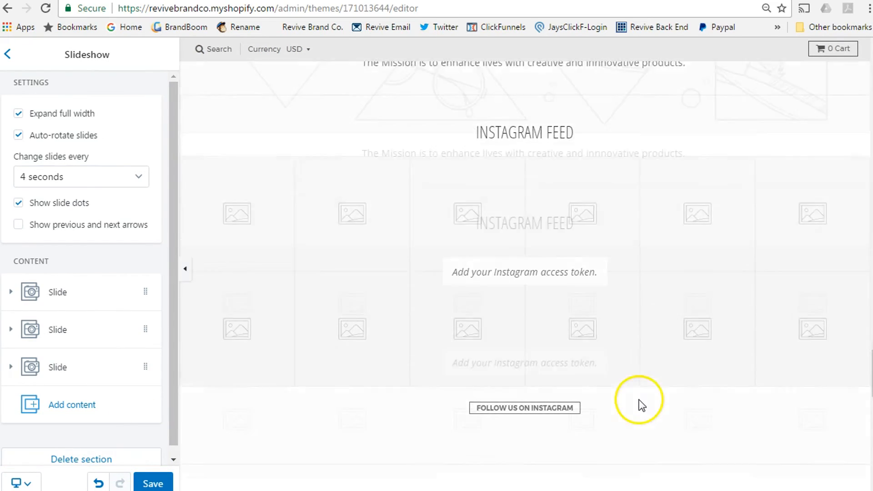
pyautogui.scroll(8, 643, 402)
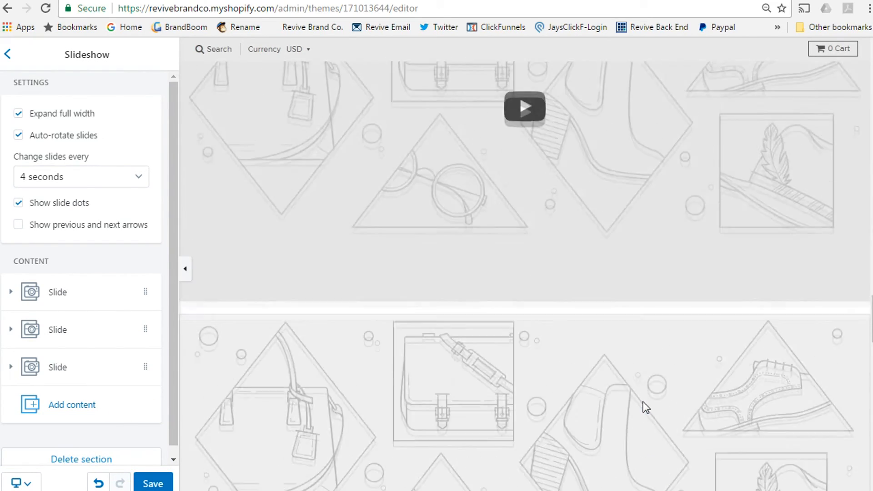
pyautogui.scroll(10, 645, 406)
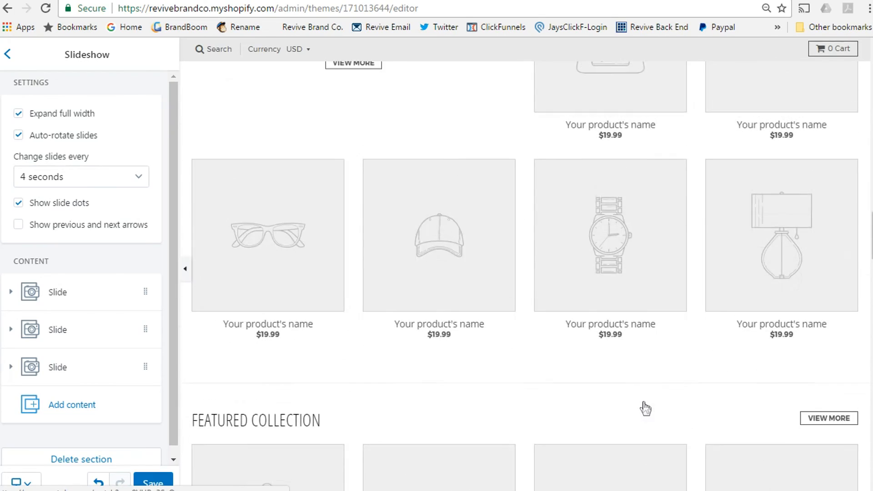
pyautogui.scroll(10, 645, 408)
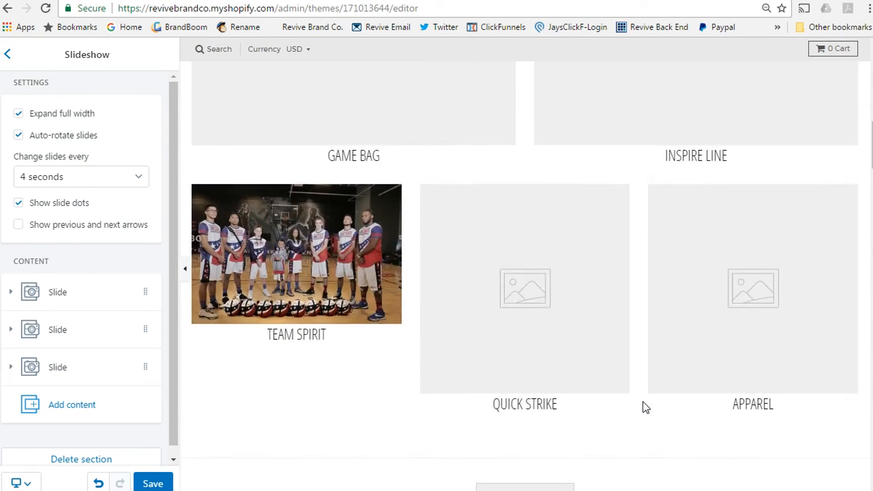
pyautogui.scroll(4, 643, 402)
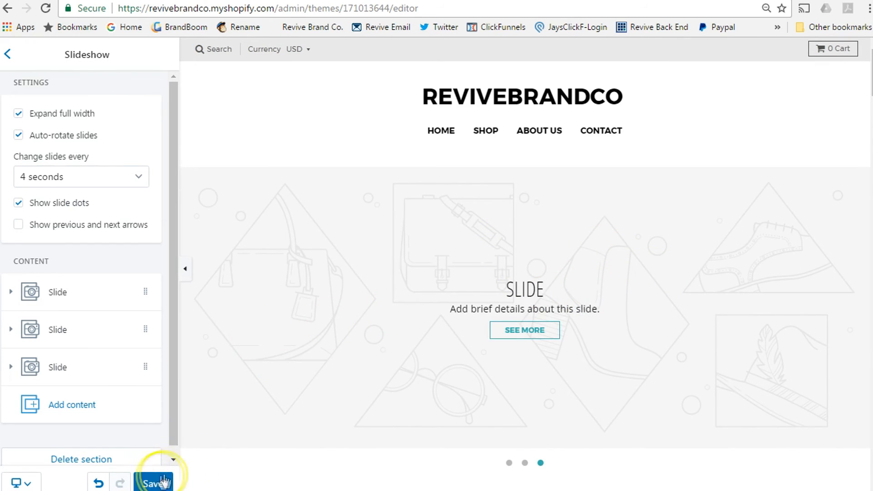
pyautogui.click(99, 483)
pyautogui.click(169, 438)
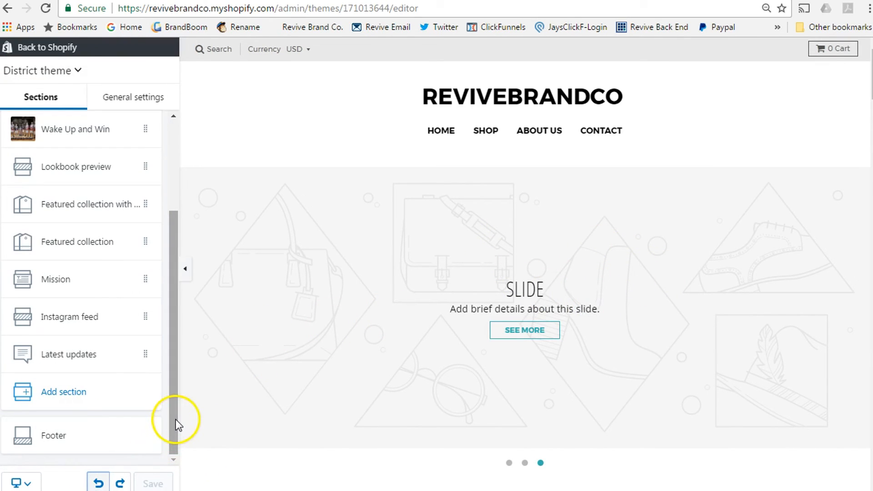
# Step: Move the Slideshow below the header and set Change slides every to 7 seconds
pyautogui.moveTo(175, 419); pyautogui.dragTo(174, 317)
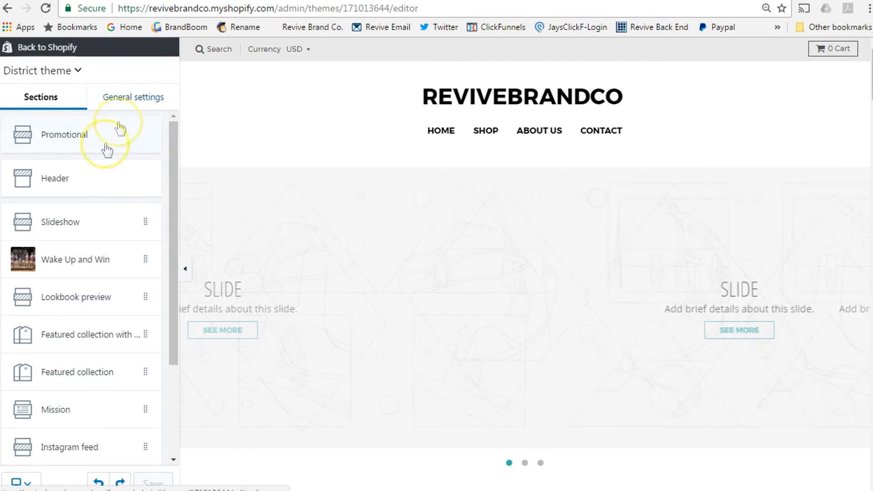
pyautogui.click(87, 227)
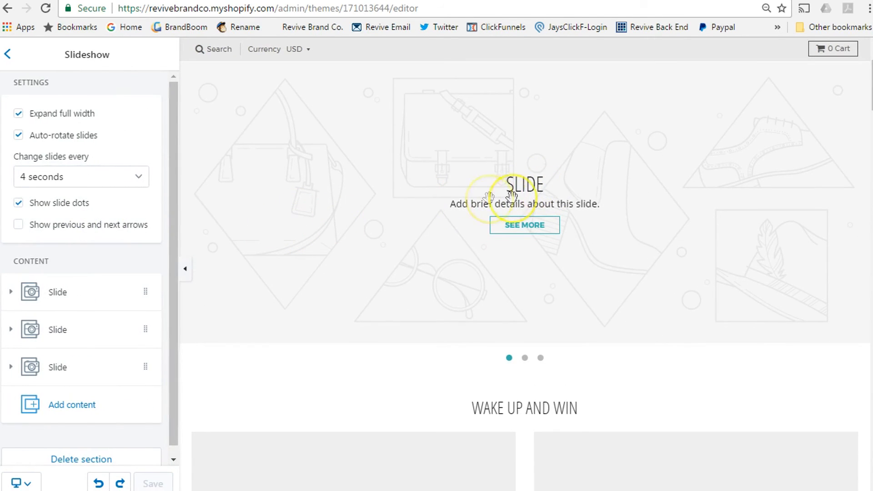
pyautogui.click(127, 179)
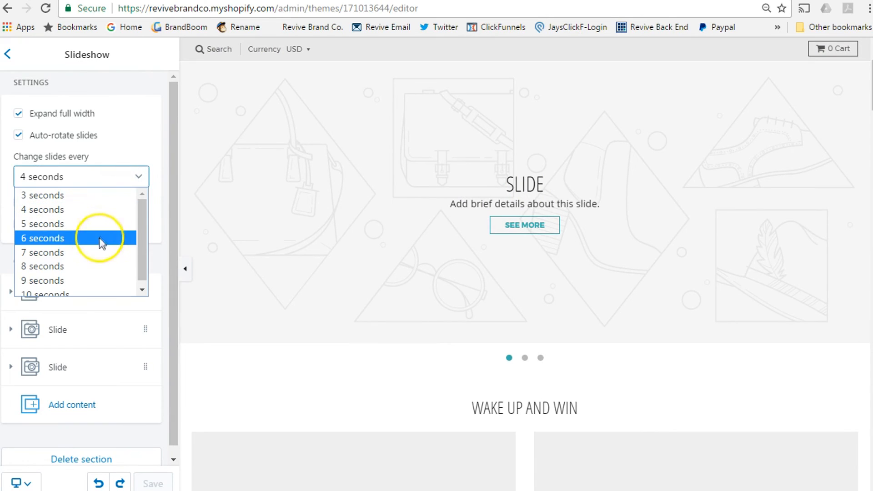
pyautogui.click(94, 250)
pyautogui.click(151, 186)
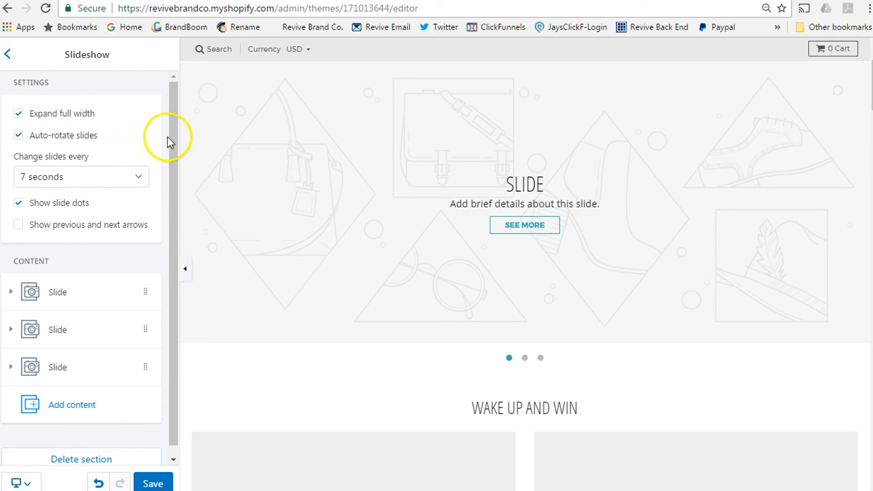
pyautogui.moveTo(169, 136); pyautogui.dragTo(170, 166)
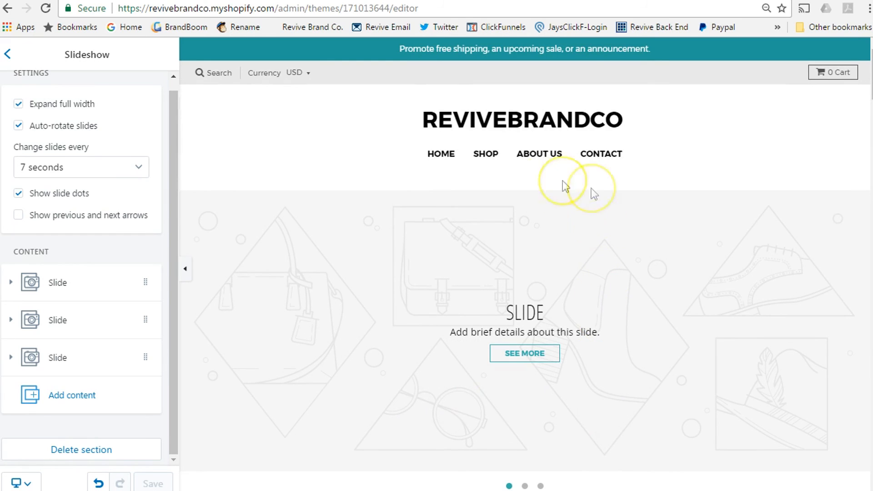
# Step: Scroll the homepage preview down to the footer and back up to the slideshow
pyautogui.scroll(-8, 670, 312)
pyautogui.scroll(-15, 673, 314)
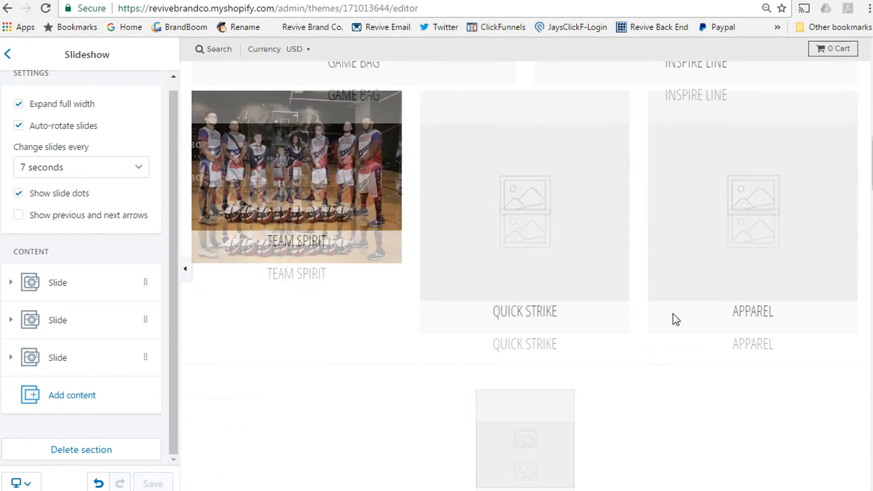
pyautogui.scroll(-2, 675, 321)
pyautogui.scroll(10, 676, 321)
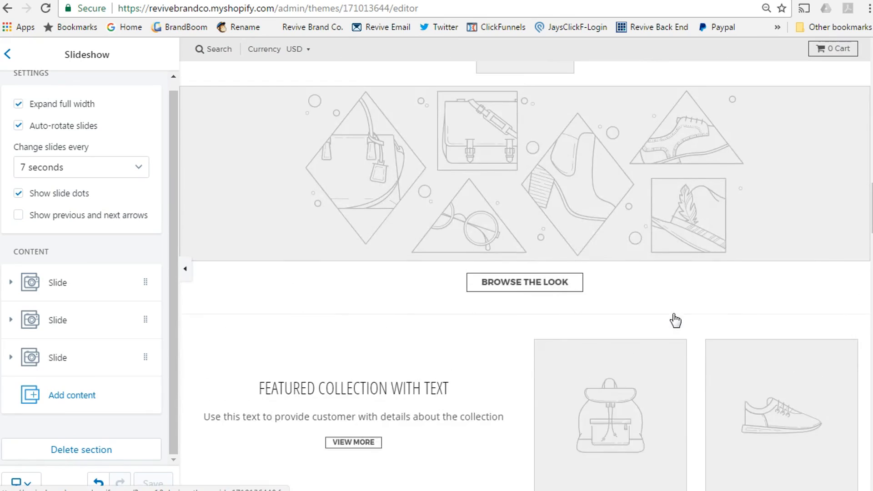
pyautogui.scroll(-5, 676, 321)
pyautogui.scroll(-12, 677, 320)
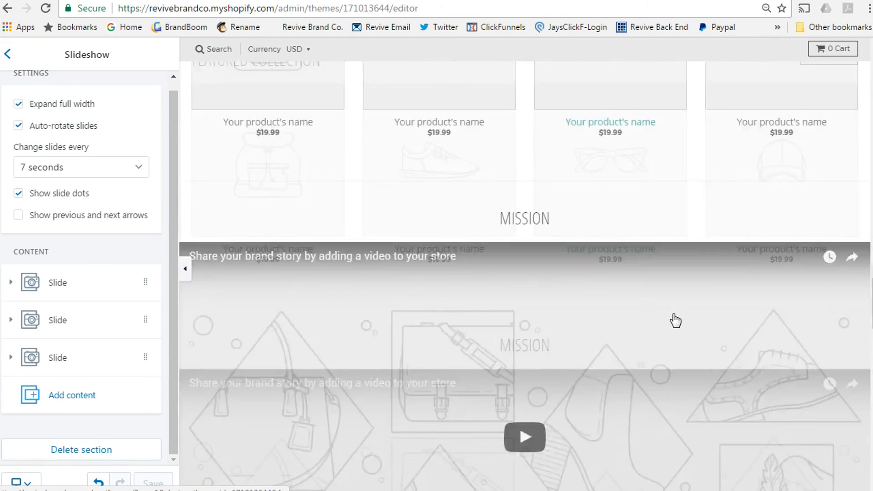
pyautogui.scroll(-8, 676, 320)
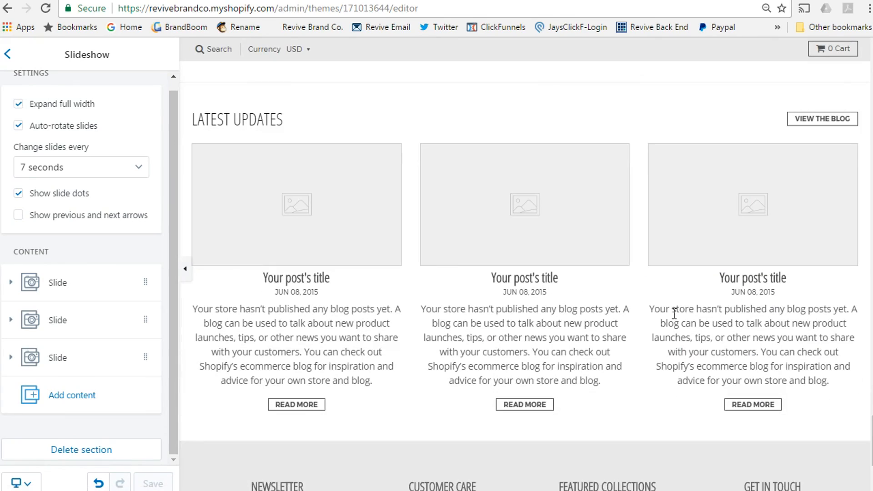
pyautogui.scroll(-5, 675, 320)
pyautogui.scroll(15, 661, 368)
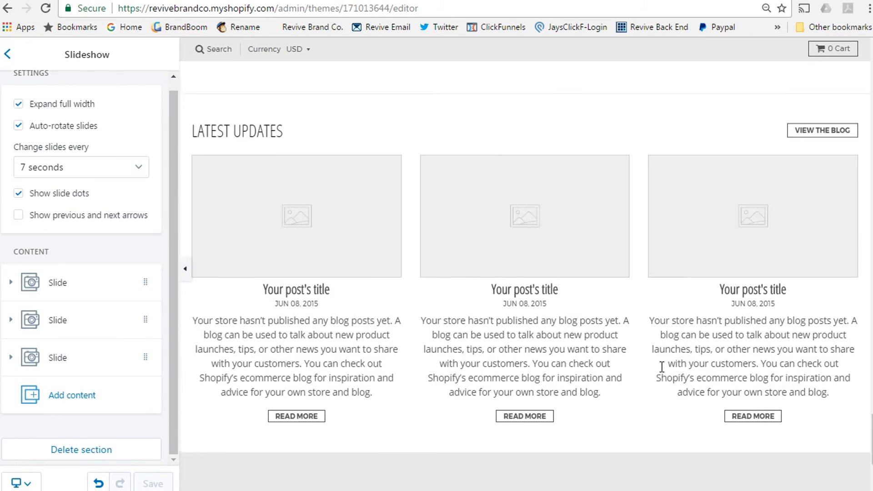
pyautogui.scroll(20, 663, 373)
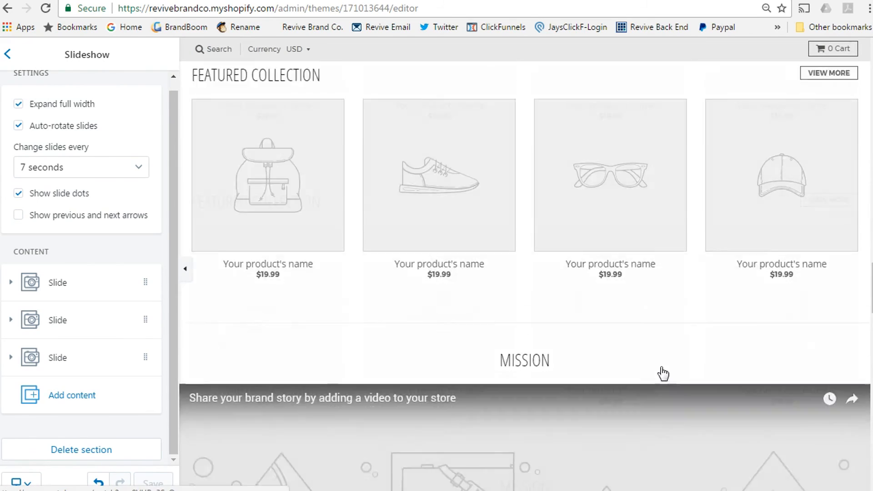
pyautogui.scroll(10, 663, 373)
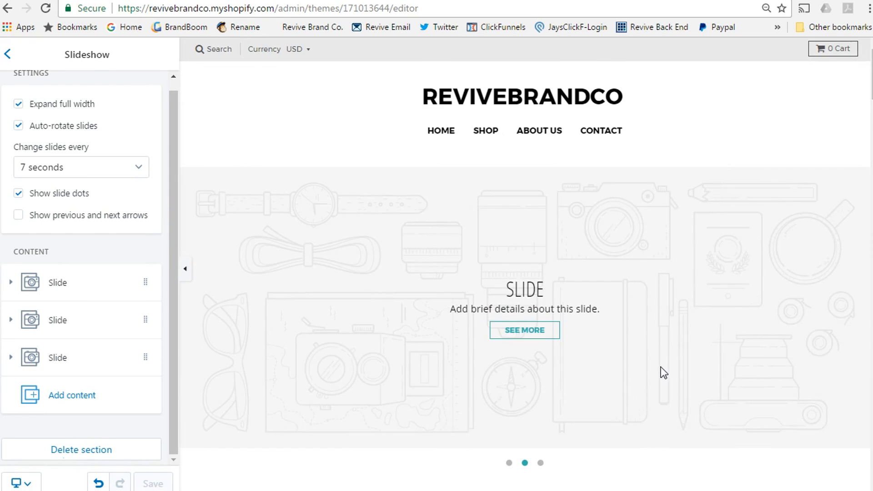